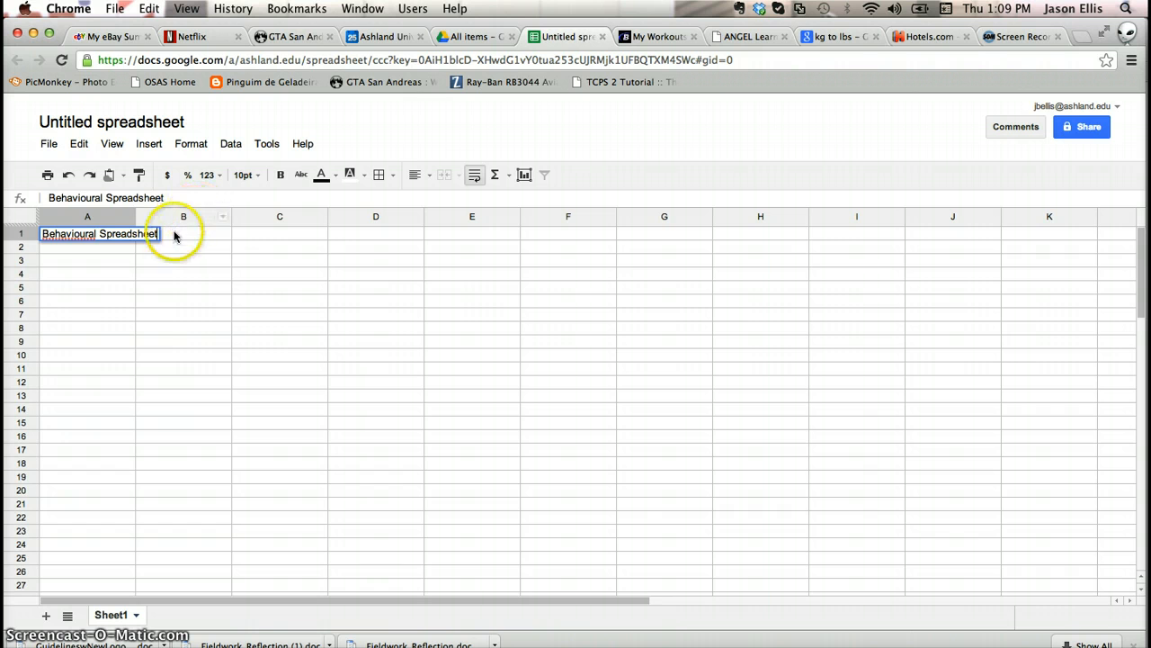
- Commit the title in cell A1, turn off its text wrapping and widen column A to fit the whole title on one line
{"action": "left_click", "coordinate": [175, 232]}
{"action": "left_click", "coordinate": [105, 234]}
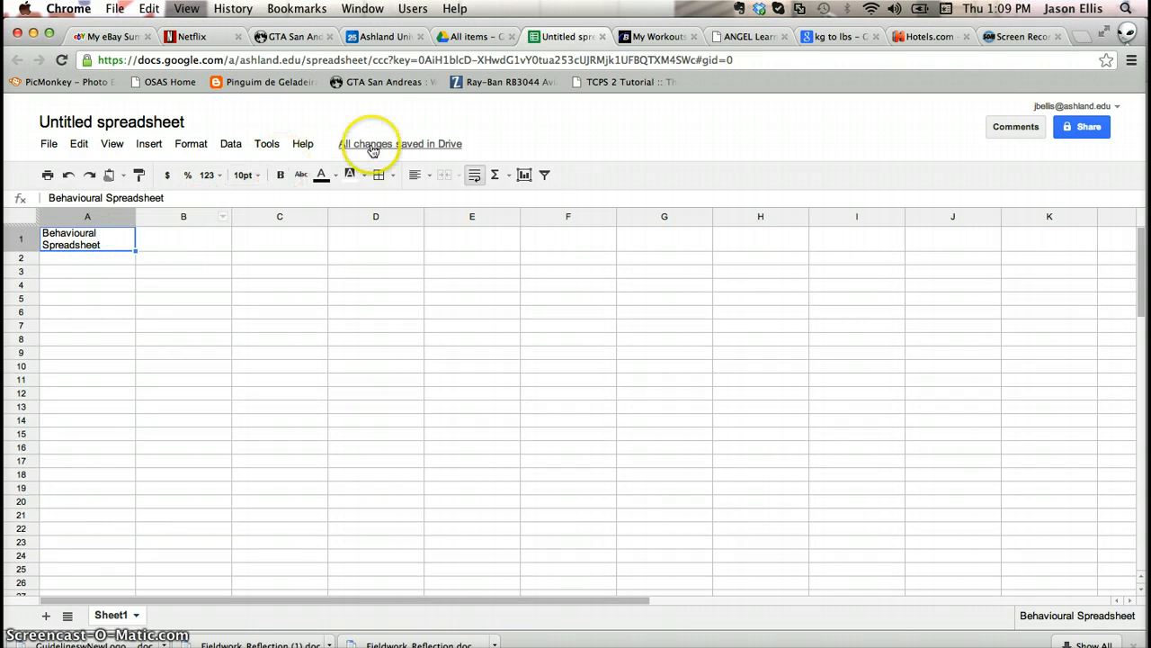
{"action": "left_click", "coordinate": [480, 180]}
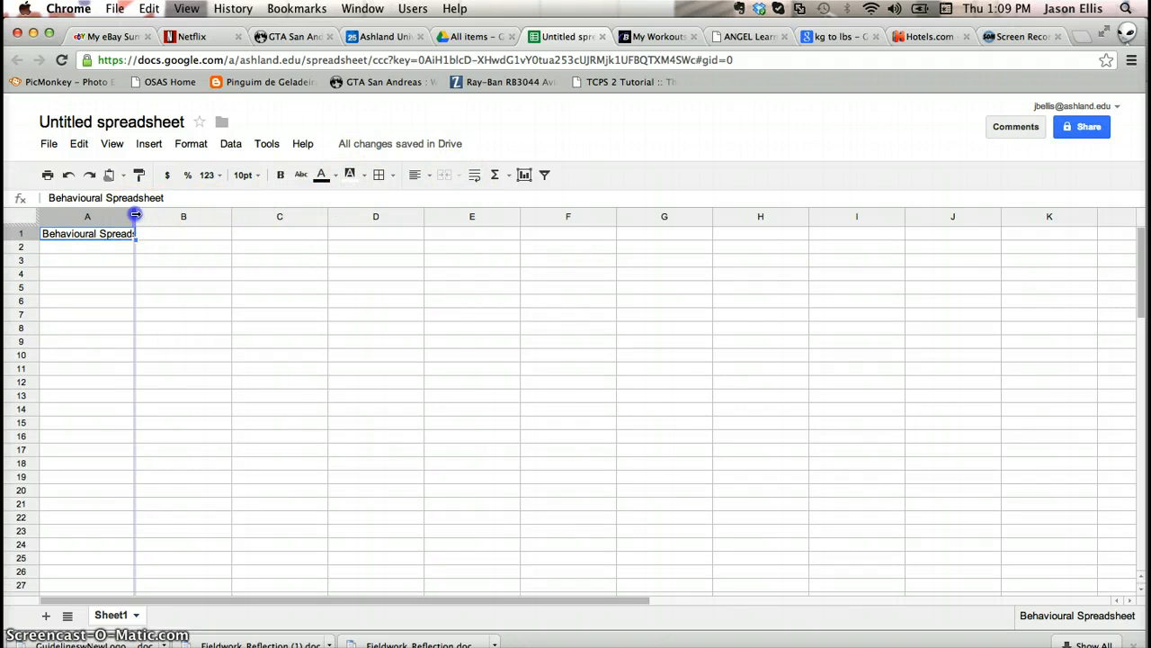
{"action": "left_click_drag", "start_coordinate": [138, 216], "coordinate": [171, 216]}
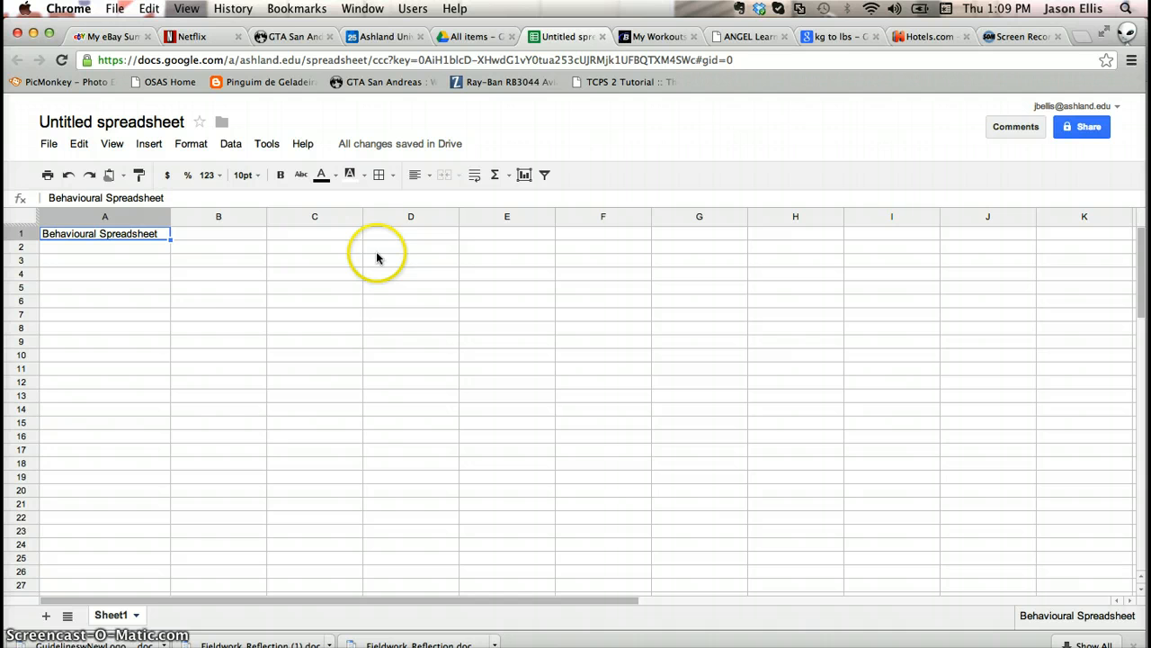
- Enter the observation labels OBS1, OBS2 and OBS3 in cells A2 to A4
{"action": "left_click", "coordinate": [92, 247]}
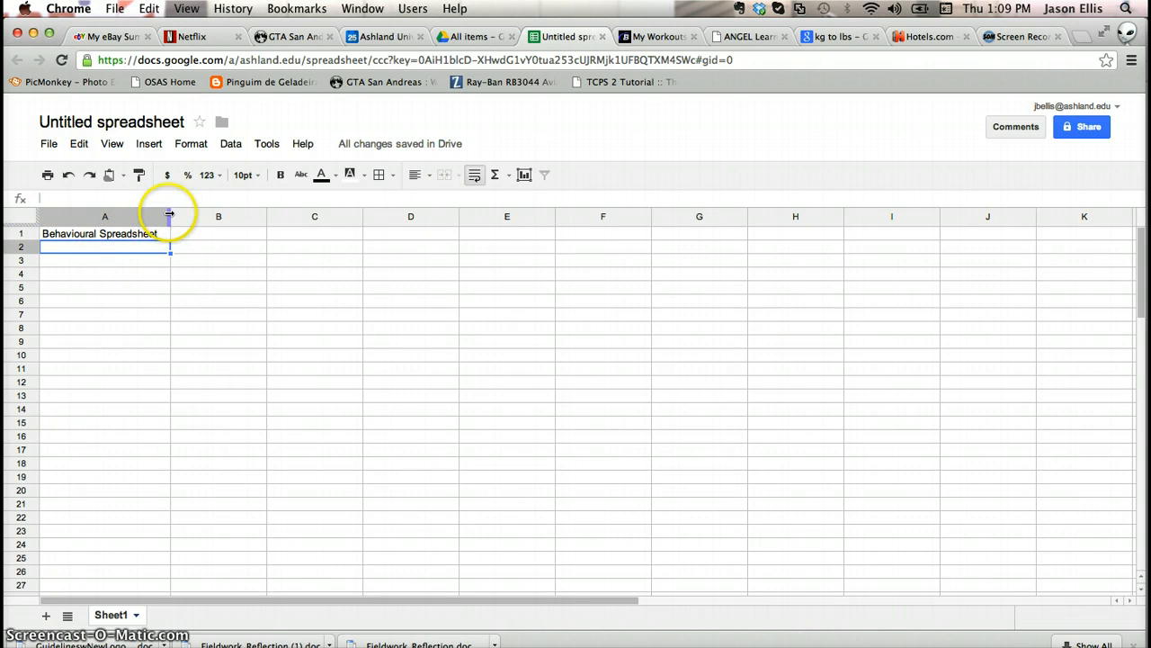
{"action": "left_click", "coordinate": [102, 247]}
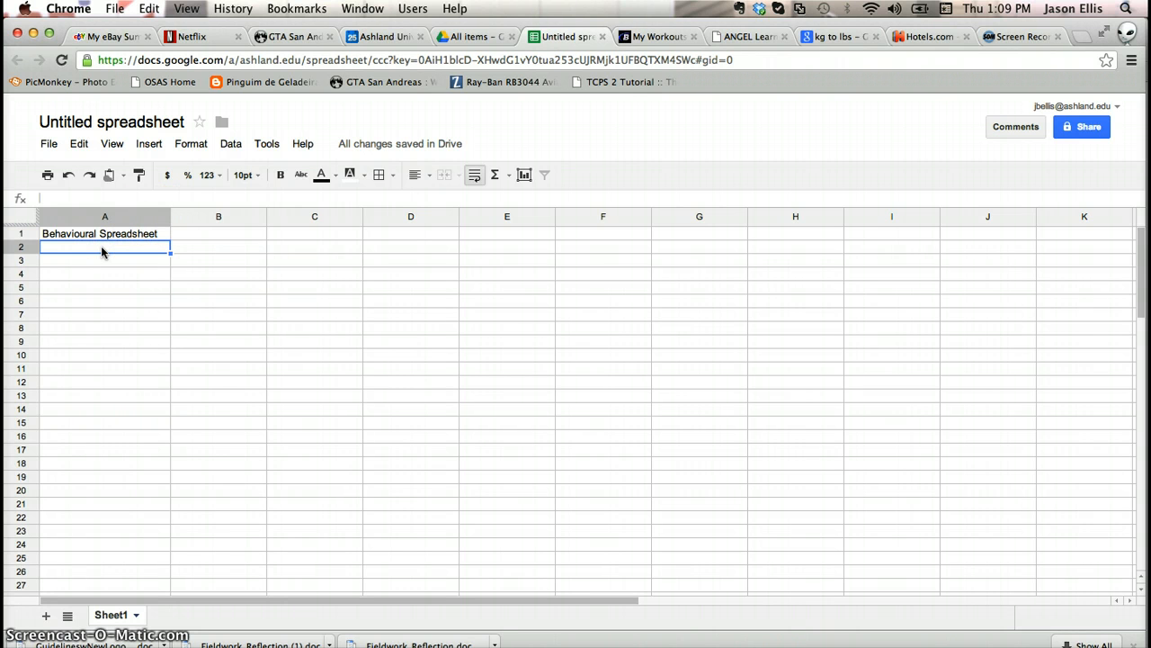
{"action": "type", "text": "OB"}
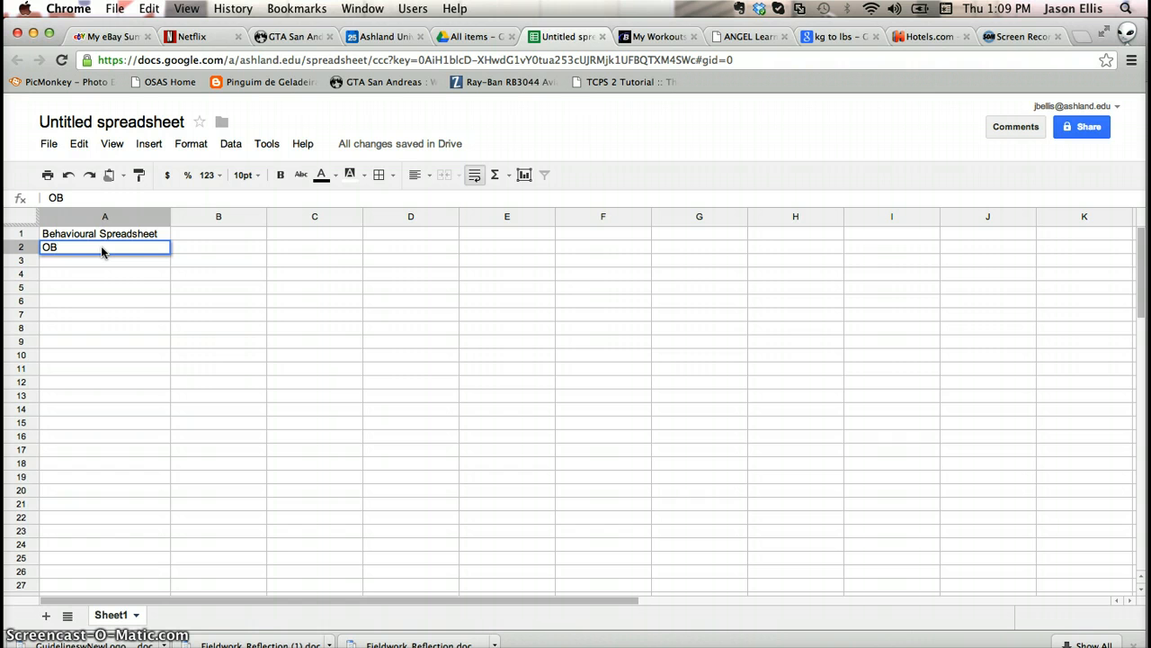
{"action": "type", "text": "S1"}
{"action": "key", "text": "Return"}
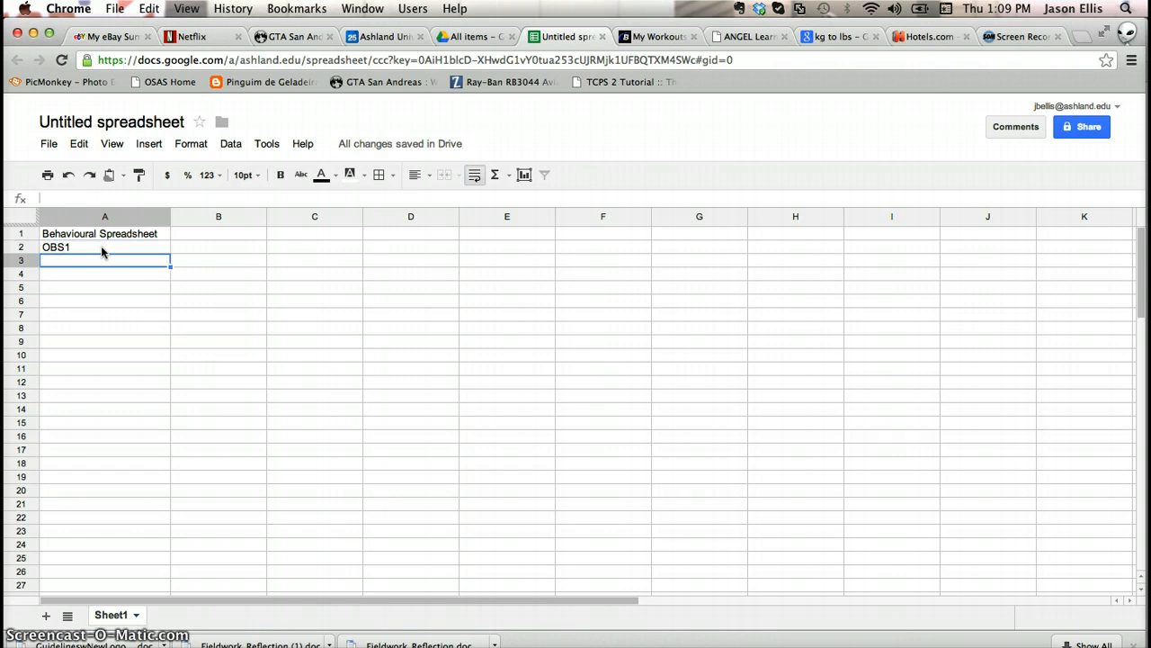
{"action": "type", "text": "OBS2"}
{"action": "key", "text": "Return"}
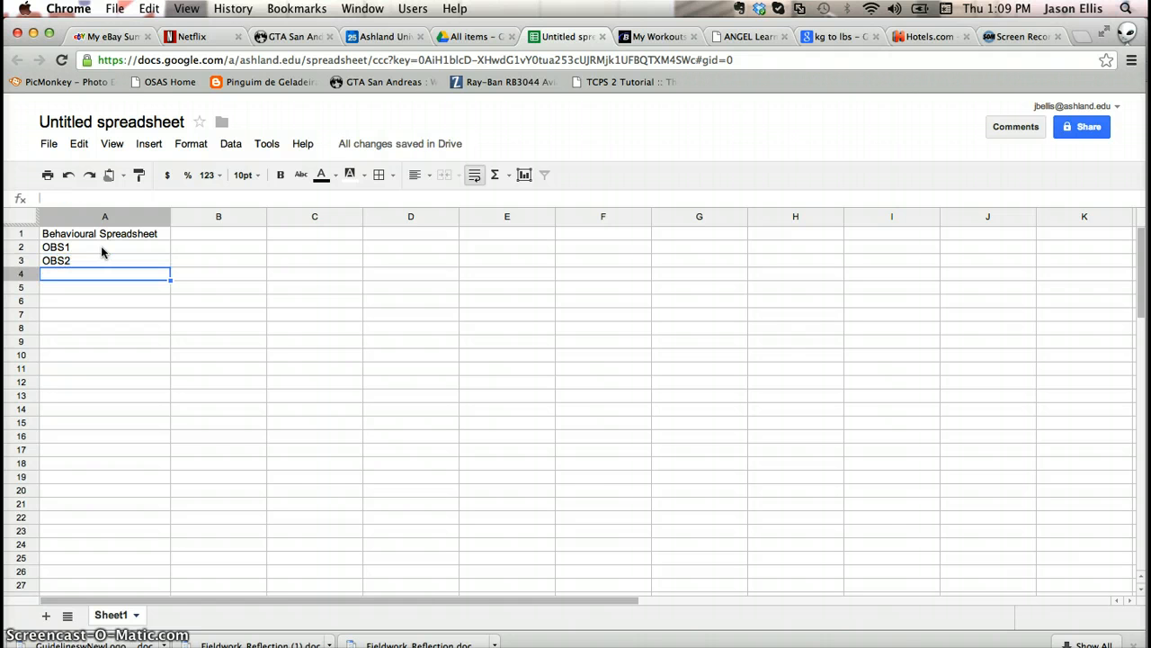
{"action": "type", "text": "OBS3"}
{"action": "key", "text": "Return"}
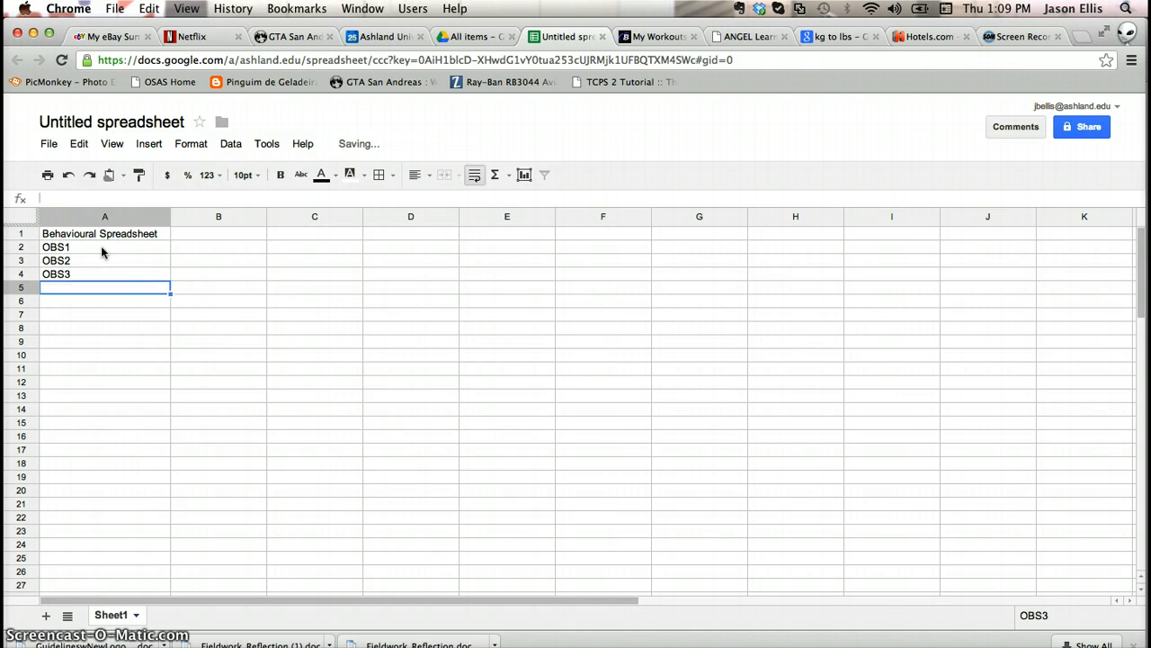
- Add the labels OBS4 and OBS5 in cells A5 and A6
{"action": "type", "text": "OBS"}
{"action": "key", "text": "Return"}
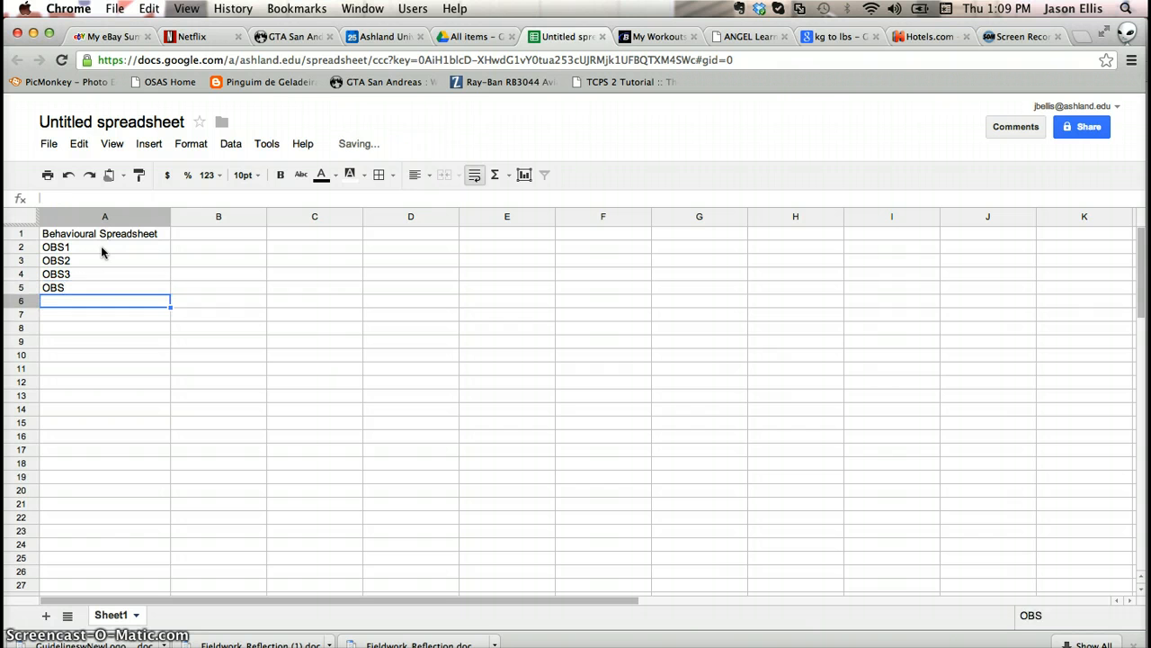
{"action": "double_click", "coordinate": [75, 286]}
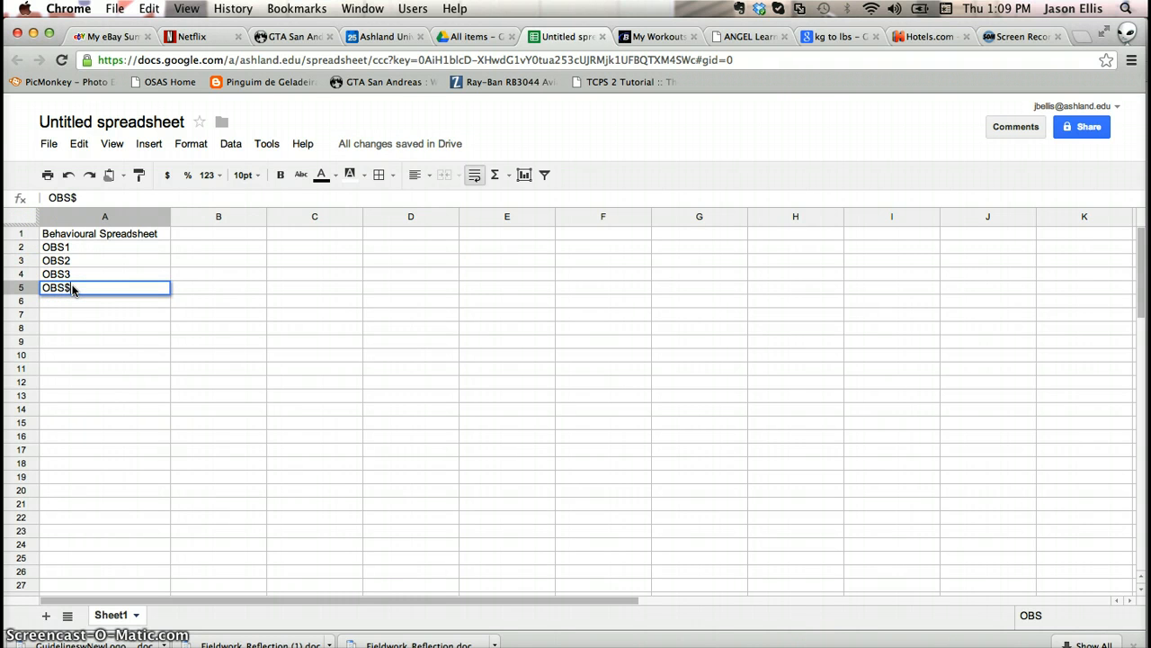
{"action": "key", "text": "Return"}
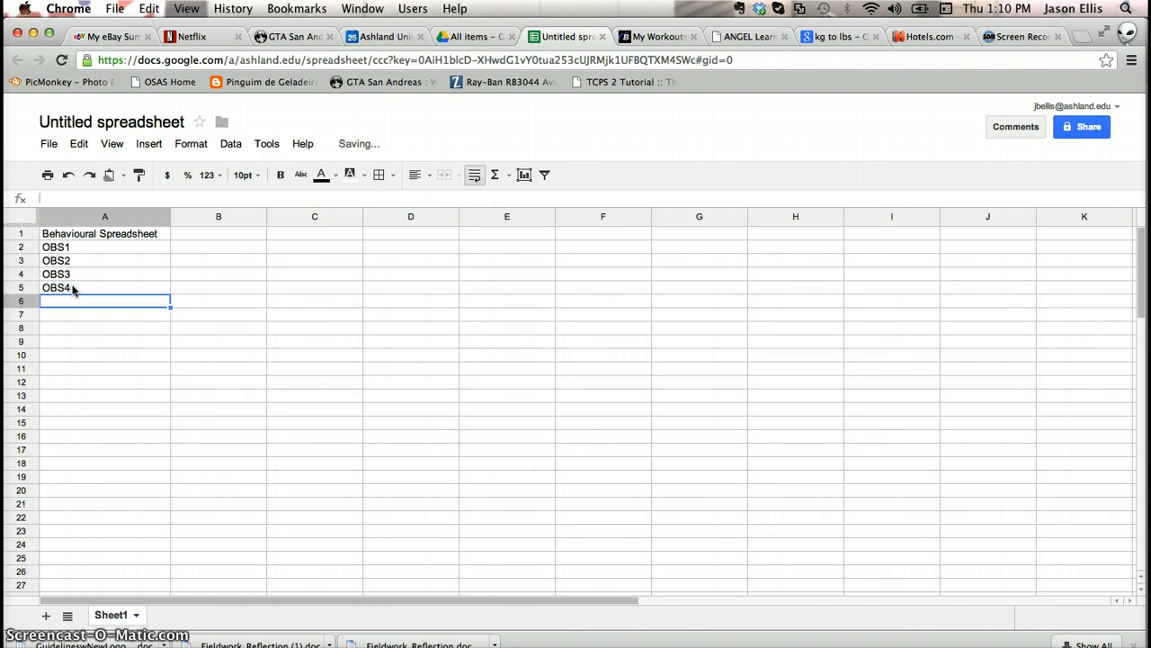
{"action": "type", "text": "OBS5"}
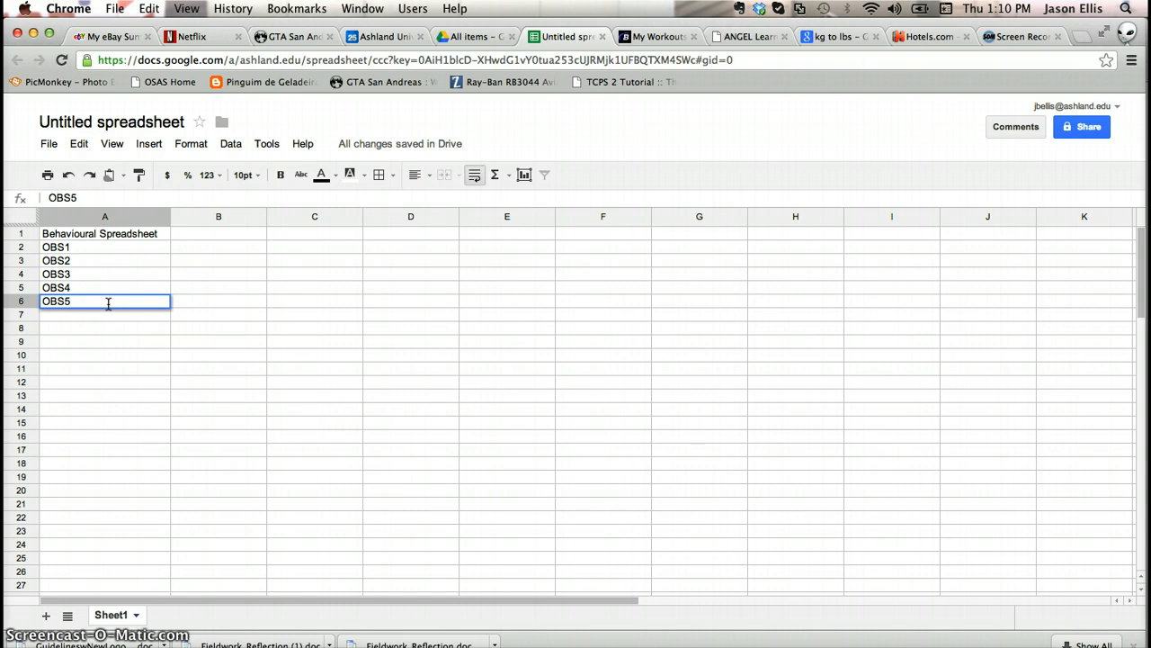
- Record six tallies for OBS1 by entering 1 in each cell from B2 to G2
{"action": "key", "text": "Up"}
{"action": "key", "text": "Up"}
{"action": "key", "text": "Up"}
{"action": "key", "text": "Up"}
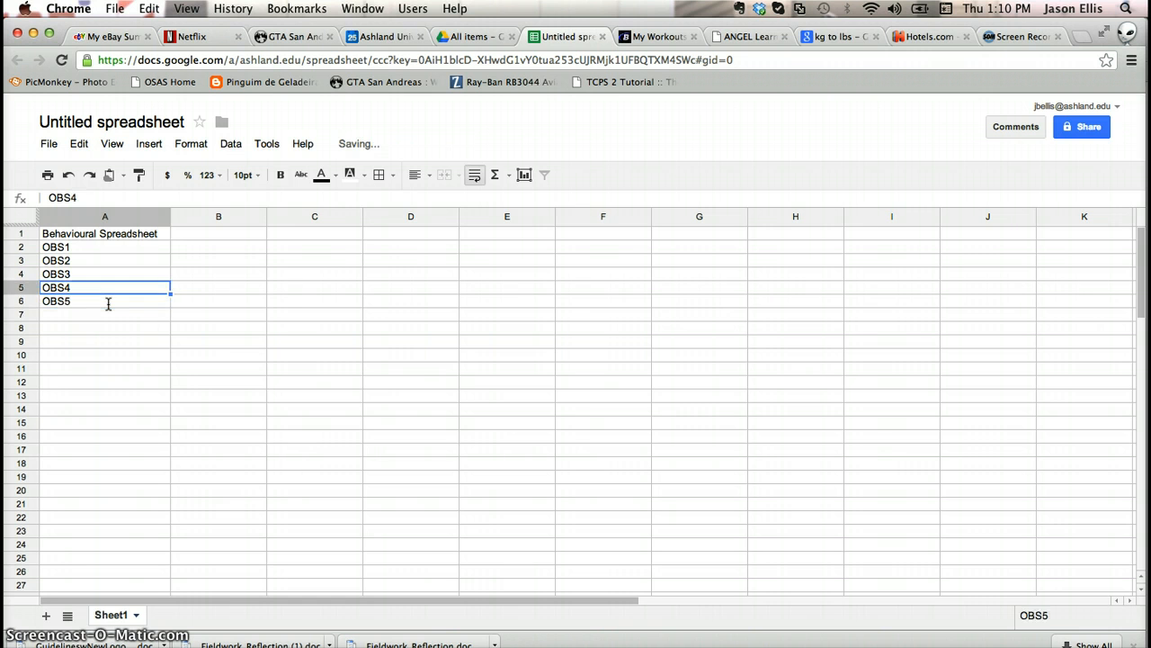
{"action": "key", "text": "Right"}
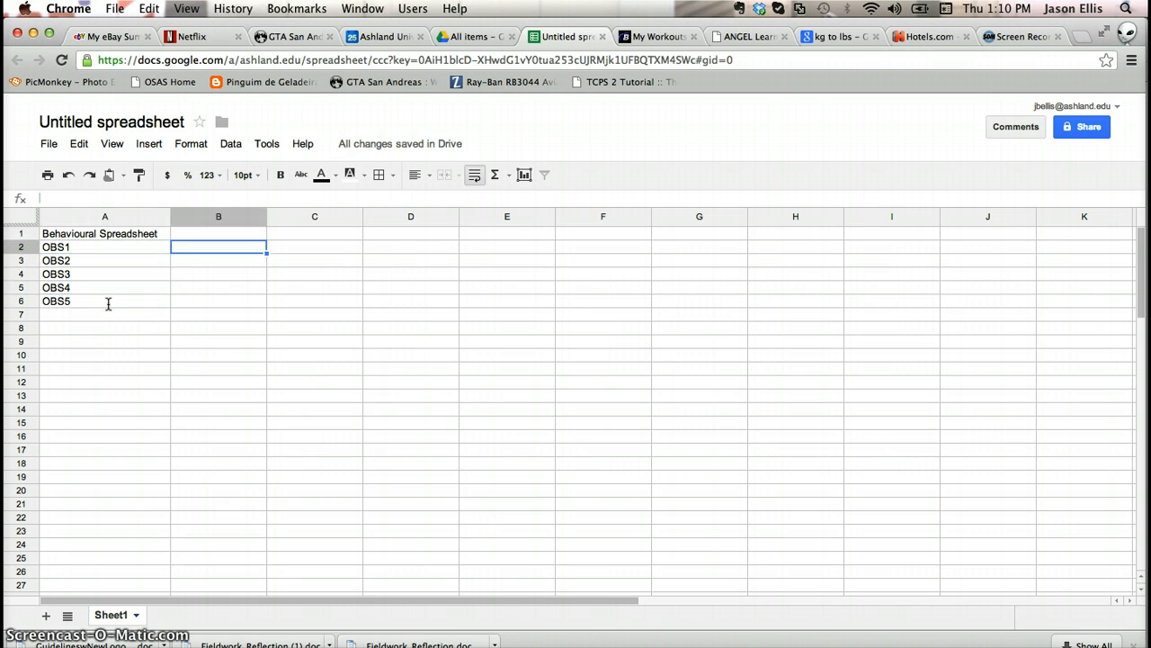
{"action": "type", "text": "1"}
{"action": "key", "text": "Tab"}
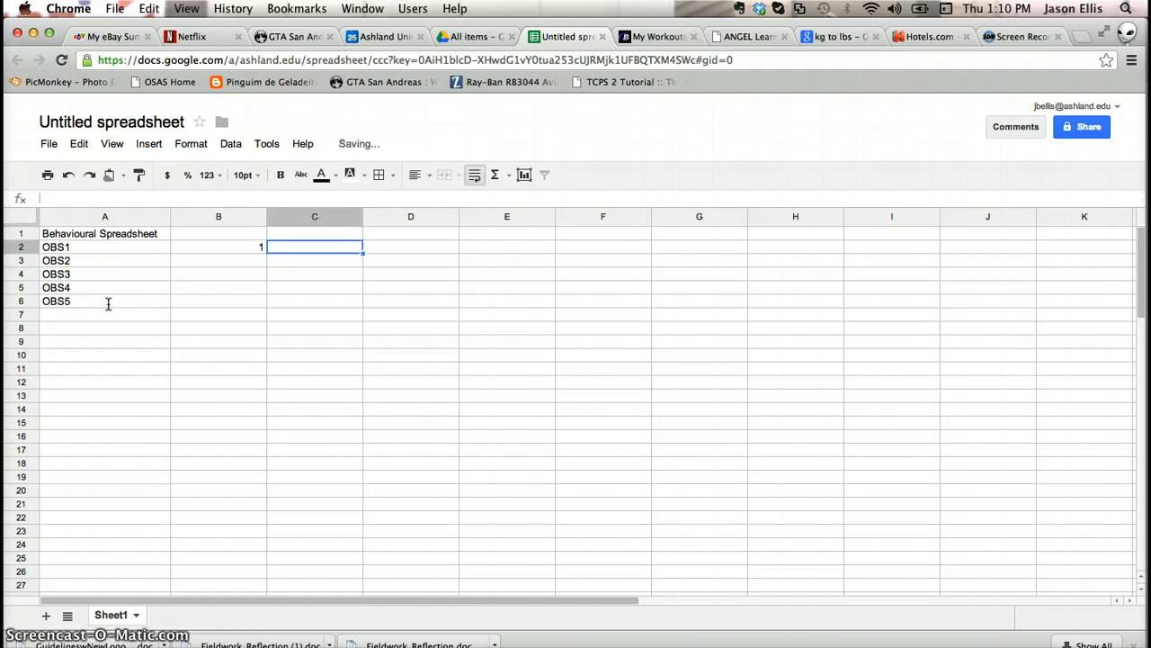
{"action": "type", "text": "1"}
{"action": "key", "text": "Tab"}
{"action": "type", "text": "1"}
{"action": "key", "text": "Tab"}
{"action": "type", "text": "1"}
{"action": "key", "text": "Tab"}
{"action": "type", "text": "1"}
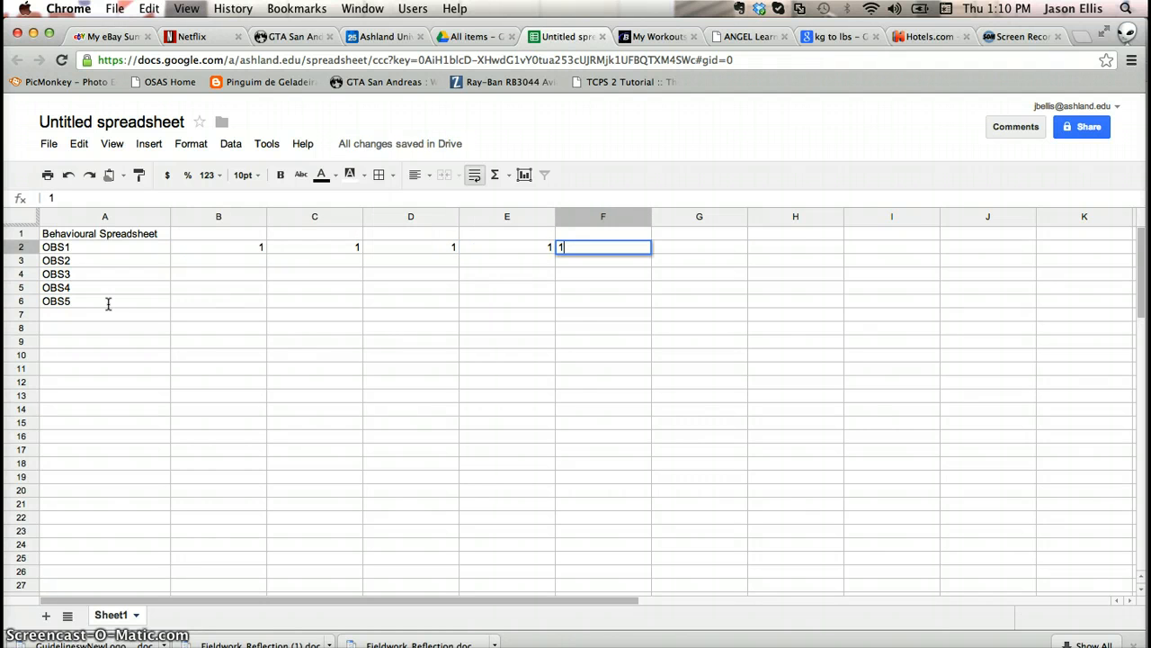
{"action": "key", "text": "Tab"}
{"action": "type", "text": "1"}
{"action": "key", "text": "Tab"}
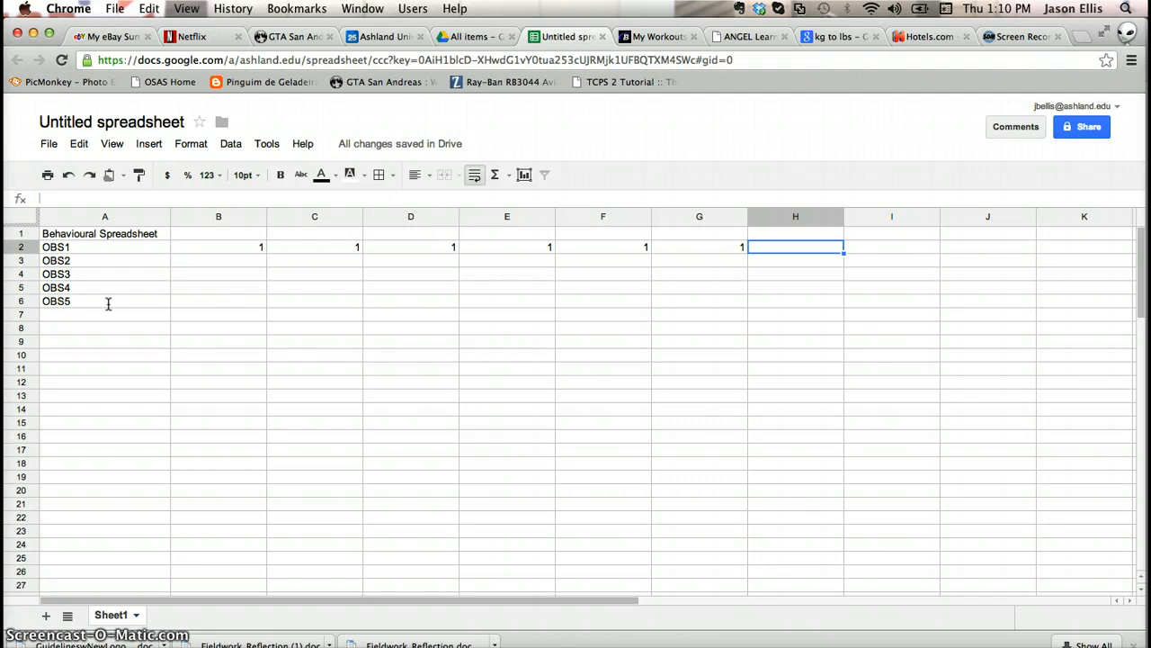
- Record three tallies for OBS2 by entering 1 in each cell from B3 to D3
{"action": "key", "text": "Return"}
{"action": "key", "text": "Left"}
{"action": "key", "text": "Left"}
{"action": "key", "text": "Left"}
{"action": "key", "text": "Left"}
{"action": "key", "text": "Left"}
{"action": "key", "text": "Left"}
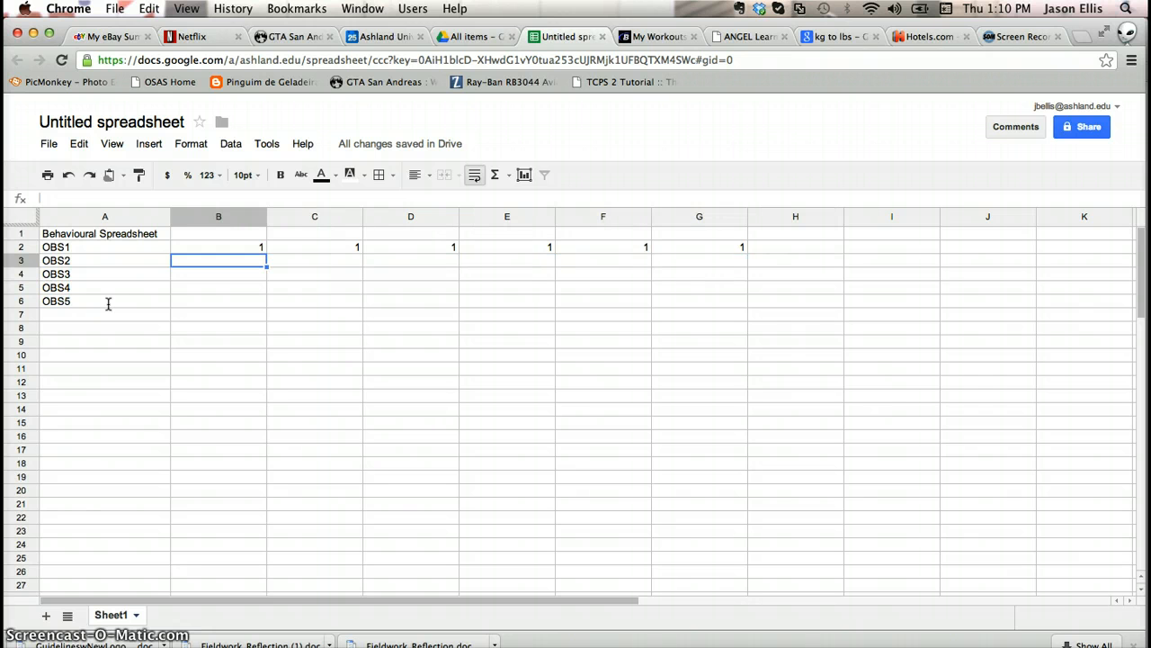
{"action": "type", "text": "1"}
{"action": "key", "text": "Tab"}
{"action": "type", "text": "1"}
{"action": "key", "text": "Tab"}
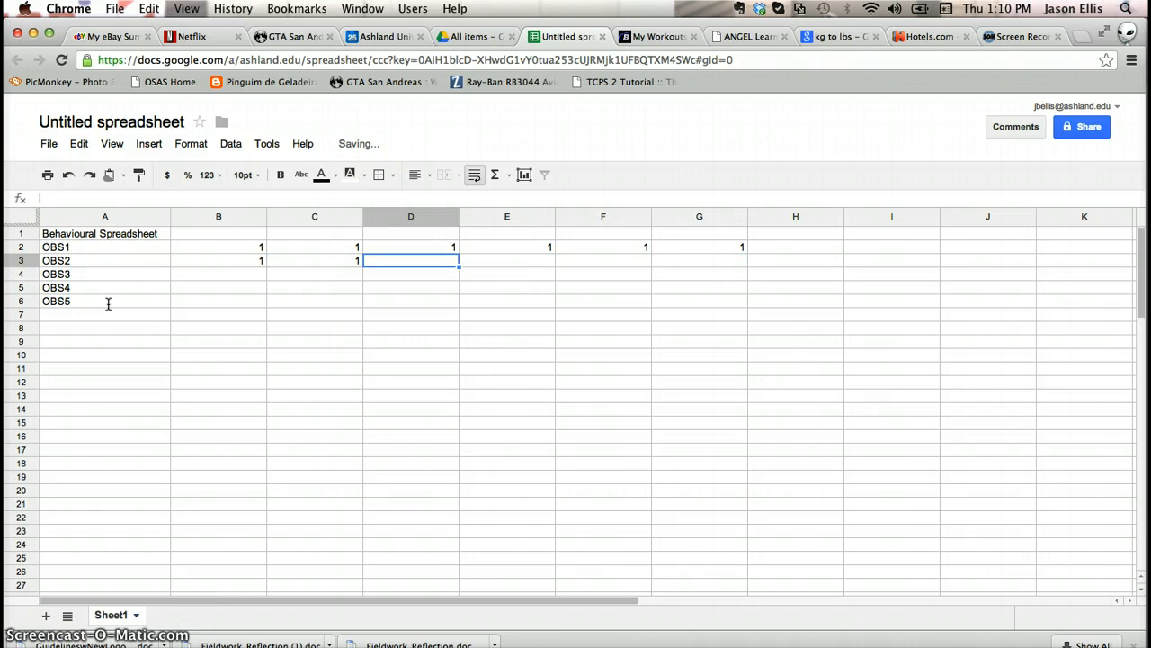
{"action": "type", "text": "1"}
{"action": "key", "text": "Tab"}
- Record two tallies for OBS3 by entering 1 in cells B4 and C4
{"action": "key", "text": "Return"}
{"action": "key", "text": "Left"}
{"action": "key", "text": "Left"}
{"action": "key", "text": "Left"}
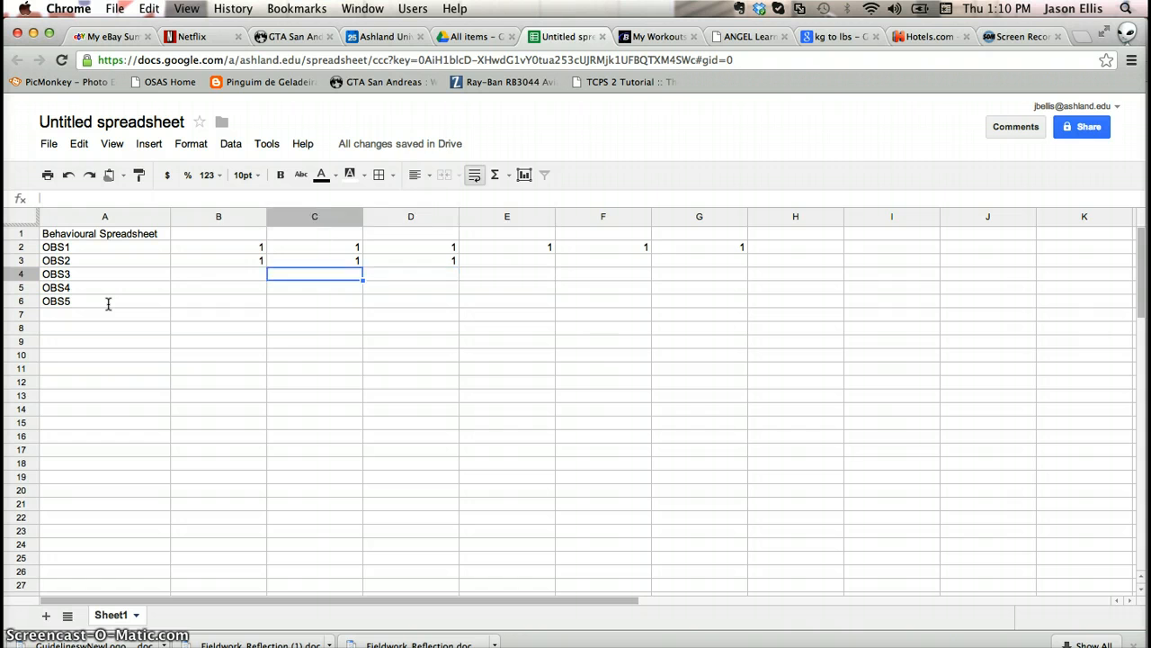
{"action": "type", "text": "1"}
{"action": "key", "text": "Tab"}
{"action": "type", "text": "1"}
{"action": "key", "text": "Tab"}
- Record four tallies for OBS4 by entering 1 in each cell from B5 to E5
{"action": "key", "text": "Return"}
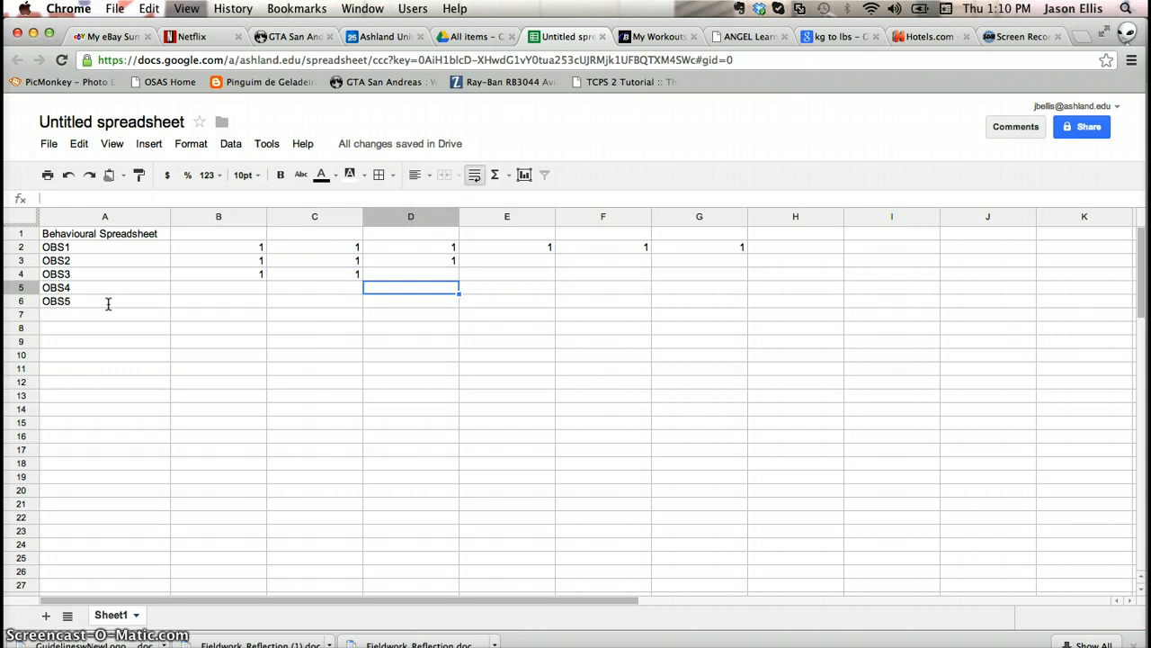
{"action": "key", "text": "Left"}
{"action": "key", "text": "Left"}
{"action": "type", "text": "1"}
{"action": "key", "text": "Tab"}
{"action": "type", "text": "1"}
{"action": "key", "text": "Tab"}
{"action": "type", "text": "1"}
{"action": "key", "text": "Tab"}
{"action": "type", "text": "1"}
{"action": "key", "text": "Tab"}
- Record one tally for OBS5 by entering 1 in cell B6
{"action": "key", "text": "Return"}
{"action": "key", "text": "Left"}
{"action": "key", "text": "Left"}
{"action": "key", "text": "Left"}
{"action": "key", "text": "Left"}
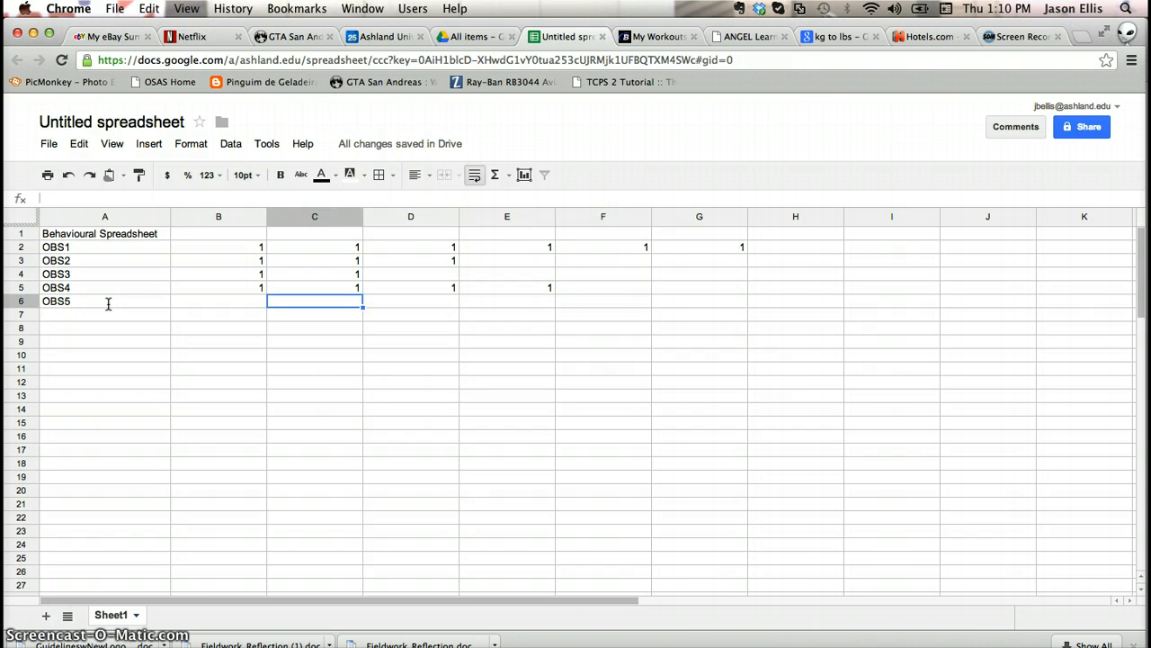
{"action": "type", "text": "1"}
{"action": "key", "text": "Tab"}
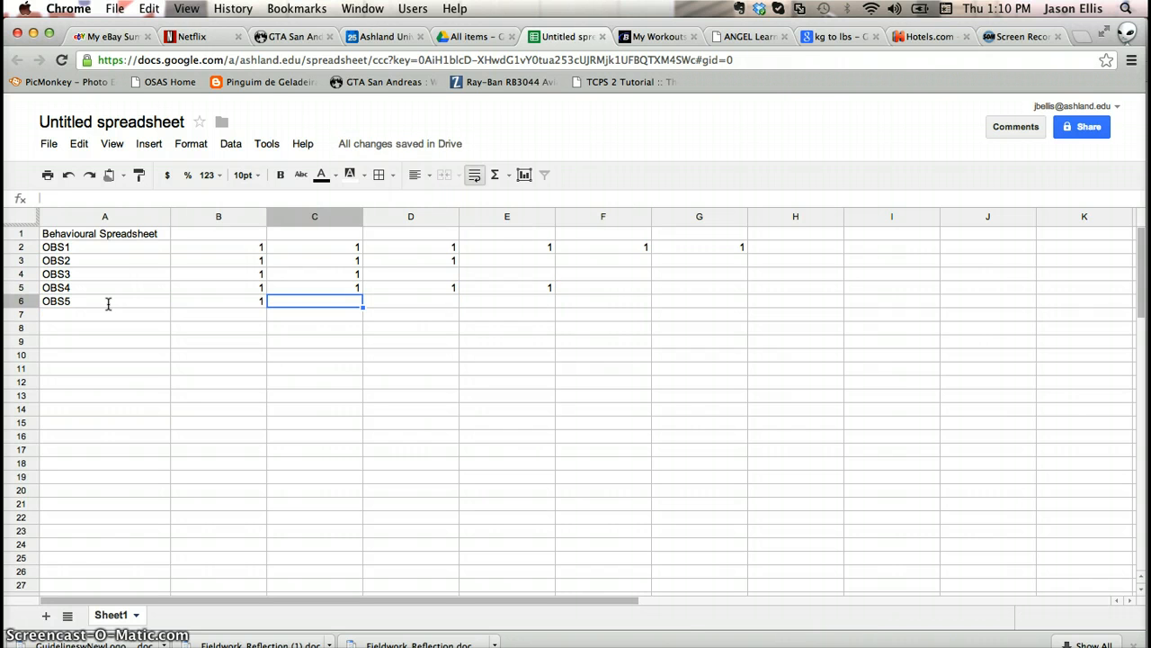
- Shrink columns B through G to fit their single-digit contents
{"action": "double_click", "coordinate": [266, 215]}
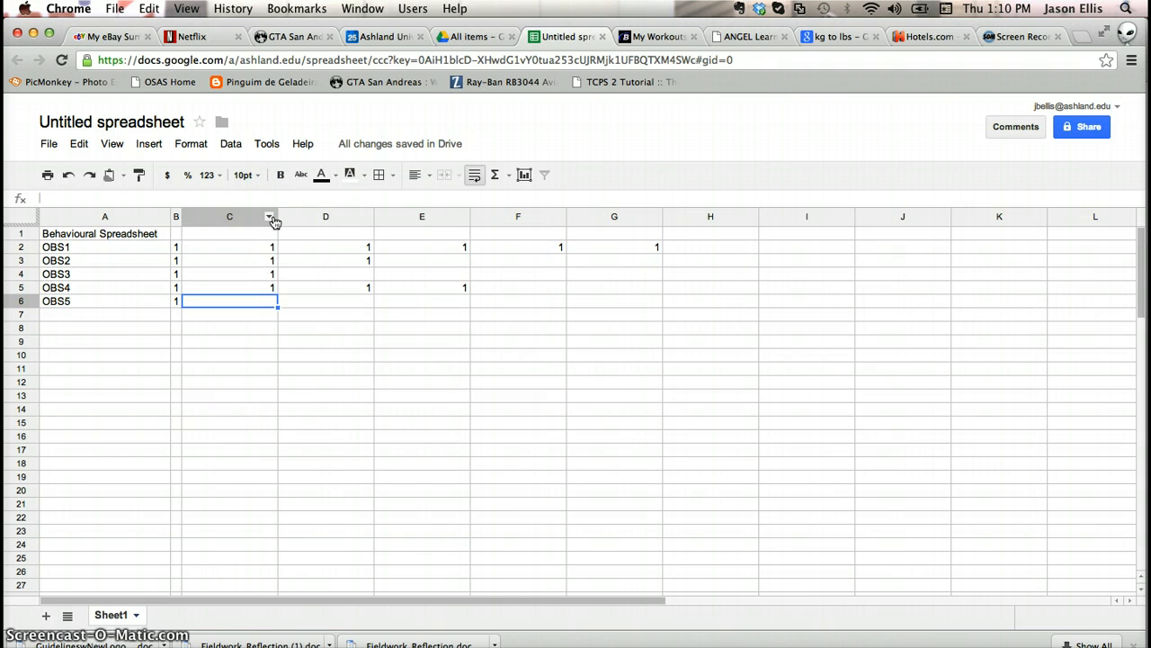
{"action": "double_click", "coordinate": [277, 216]}
{"action": "double_click", "coordinate": [288, 216]}
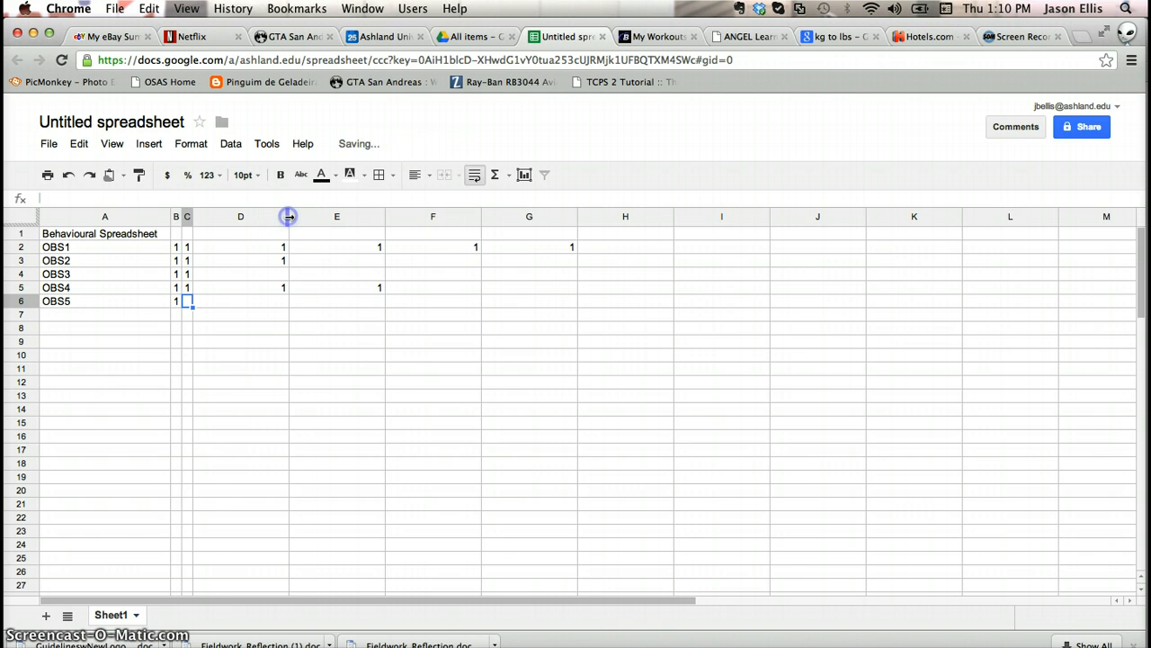
{"action": "double_click", "coordinate": [299, 216]}
{"action": "double_click", "coordinate": [309, 217]}
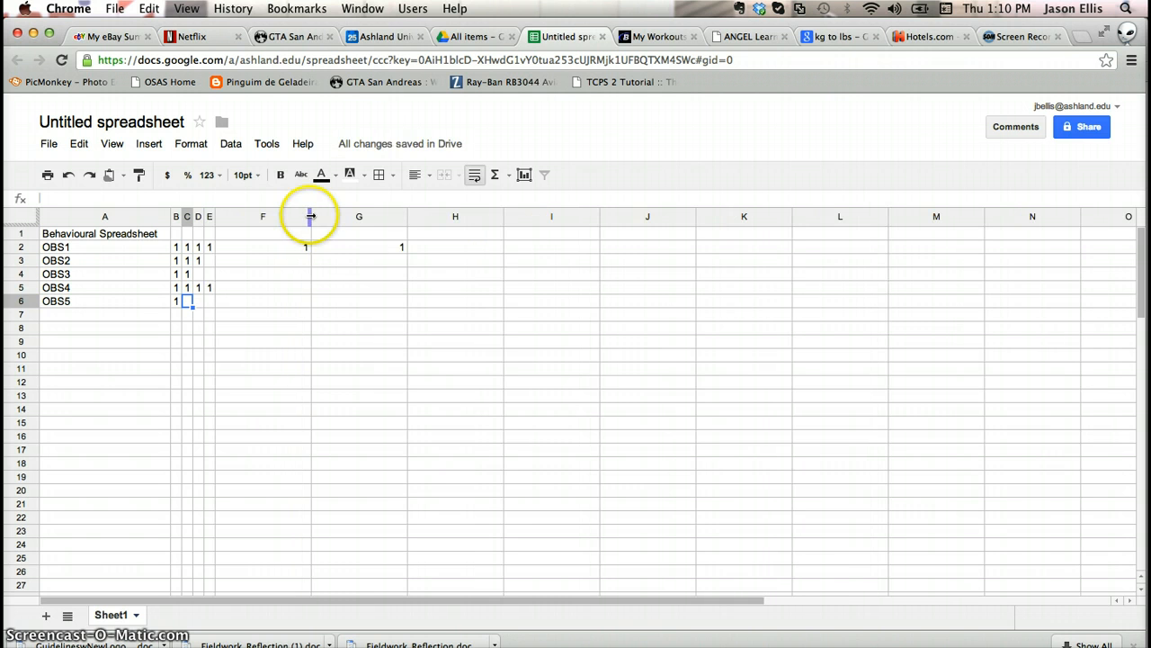
{"action": "left_click", "coordinate": [324, 221]}
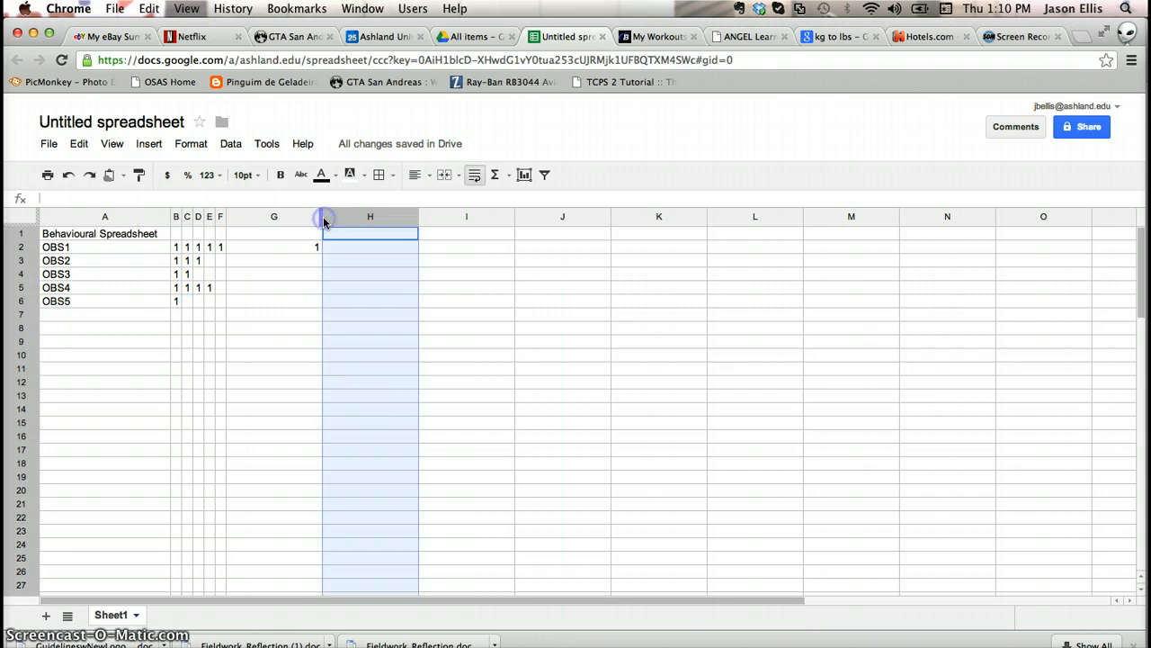
{"action": "double_click", "coordinate": [321, 217]}
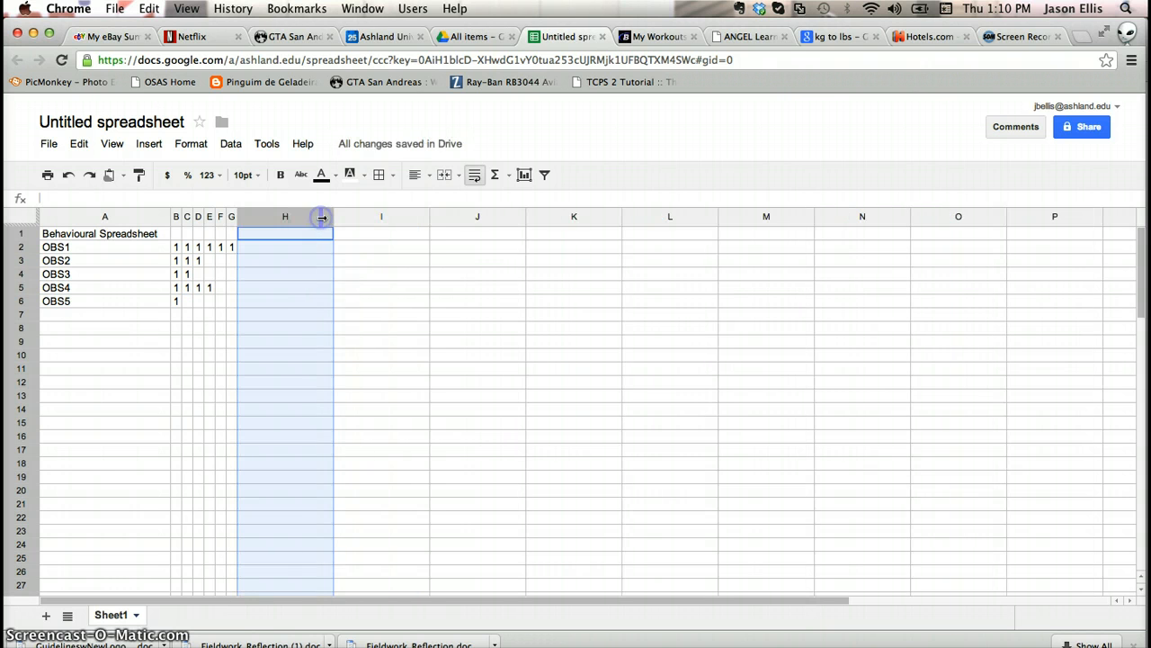
- Total the OBS1 tallies in B2 to G2 with the SUM function, placing the result in H2
{"action": "left_click", "coordinate": [177, 251]}
{"action": "left_click_drag", "start_coordinate": [178, 251], "coordinate": [232, 251]}
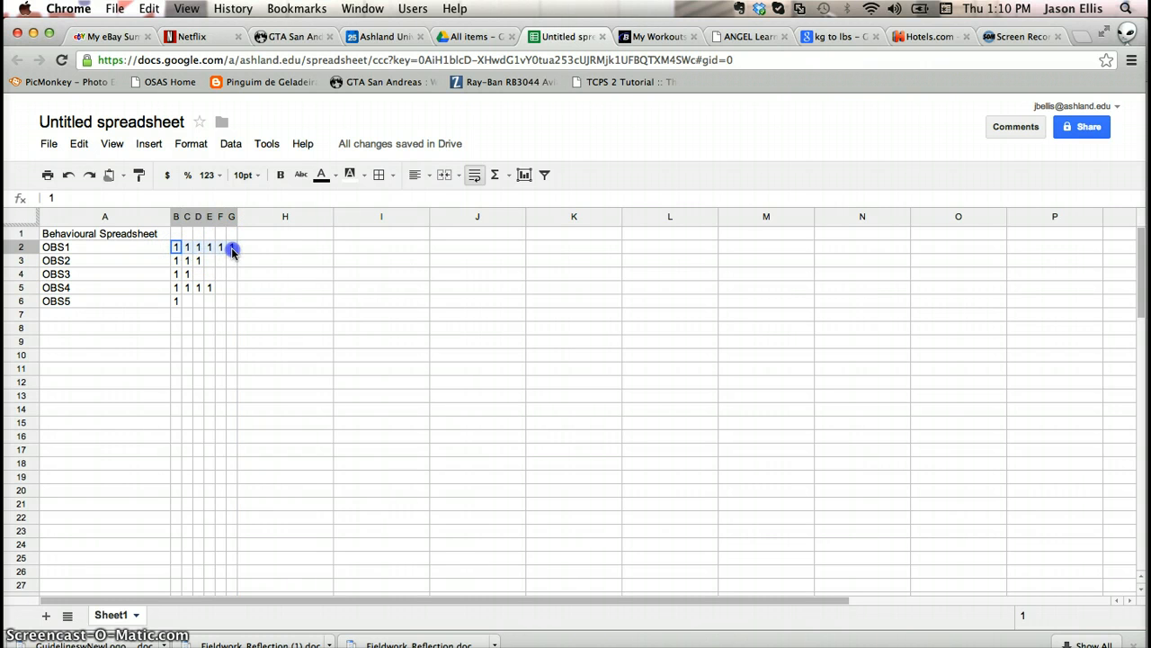
{"action": "left_click", "coordinate": [564, 139]}
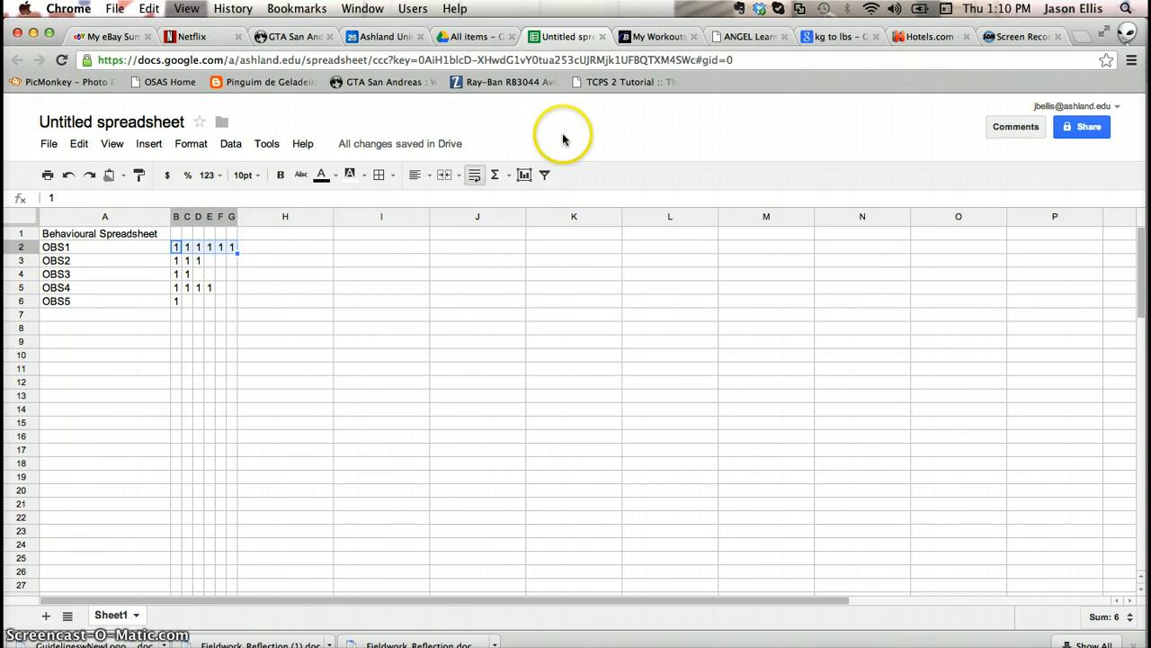
{"action": "left_click", "coordinate": [496, 177]}
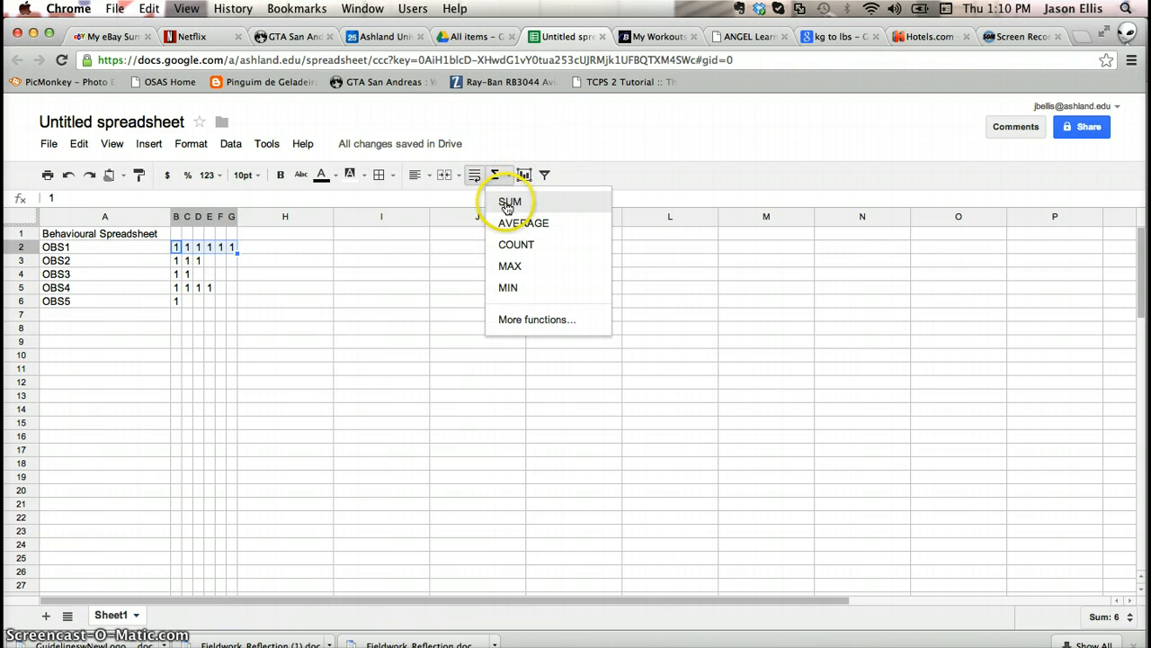
{"action": "left_click", "coordinate": [510, 203]}
{"action": "key", "text": "Return"}
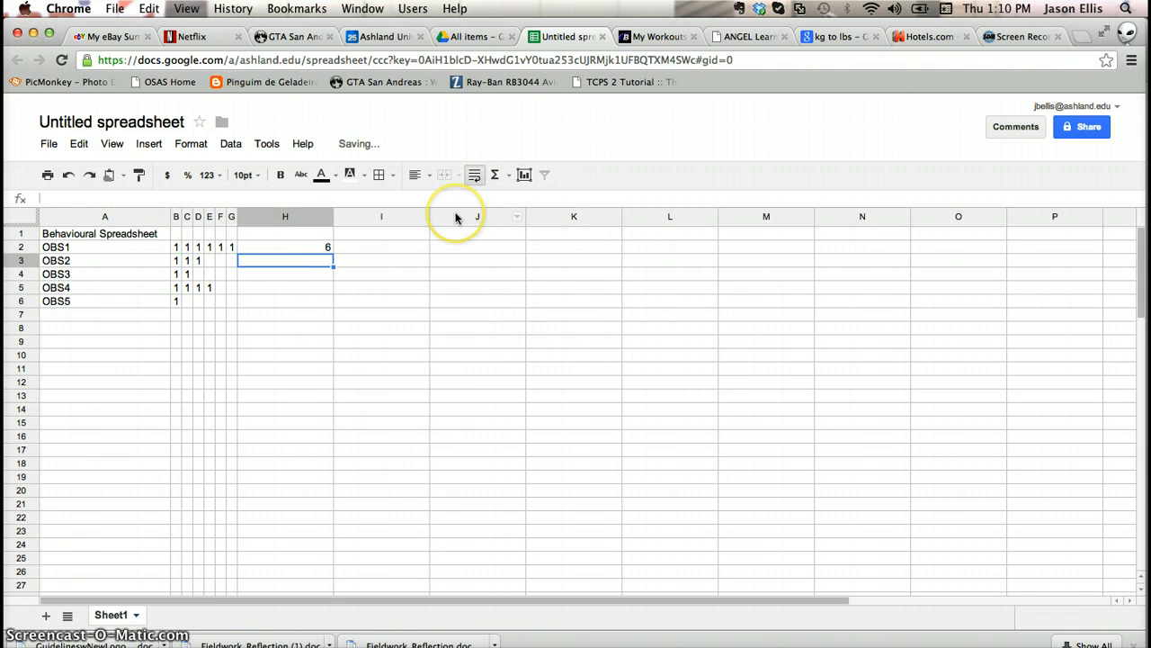
- Total the OBS2 tallies in B3 to G3 with the SUM function, placing the result in H3
{"action": "left_click", "coordinate": [179, 260]}
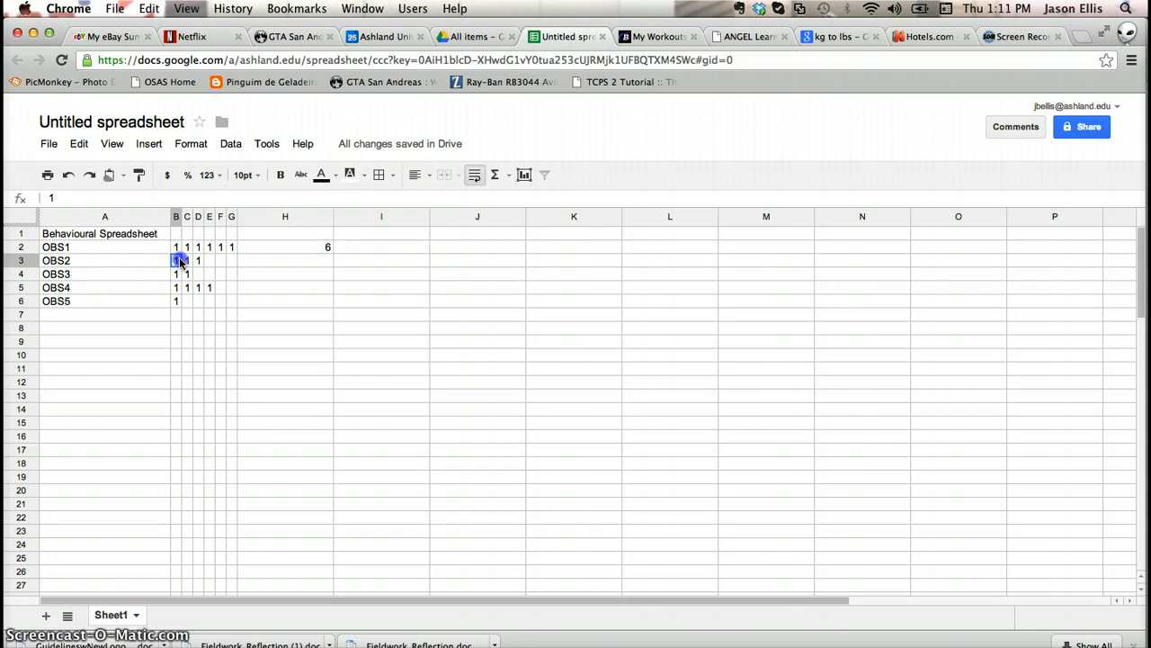
{"action": "left_click_drag", "start_coordinate": [180, 261], "coordinate": [225, 261]}
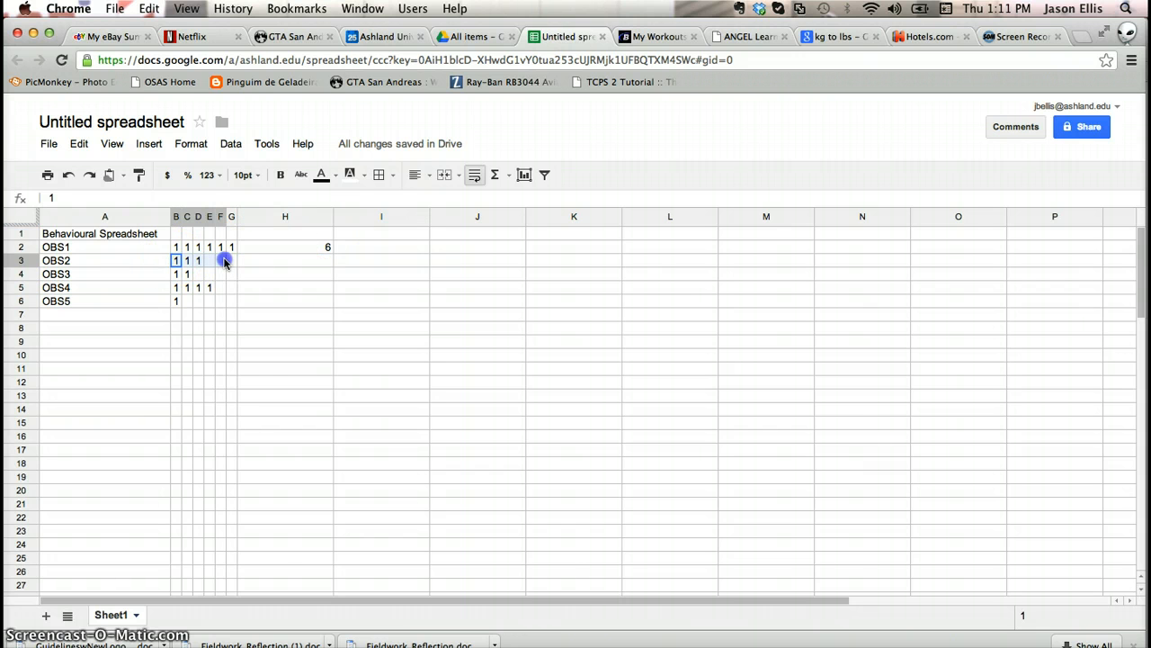
{"action": "left_click", "coordinate": [508, 174]}
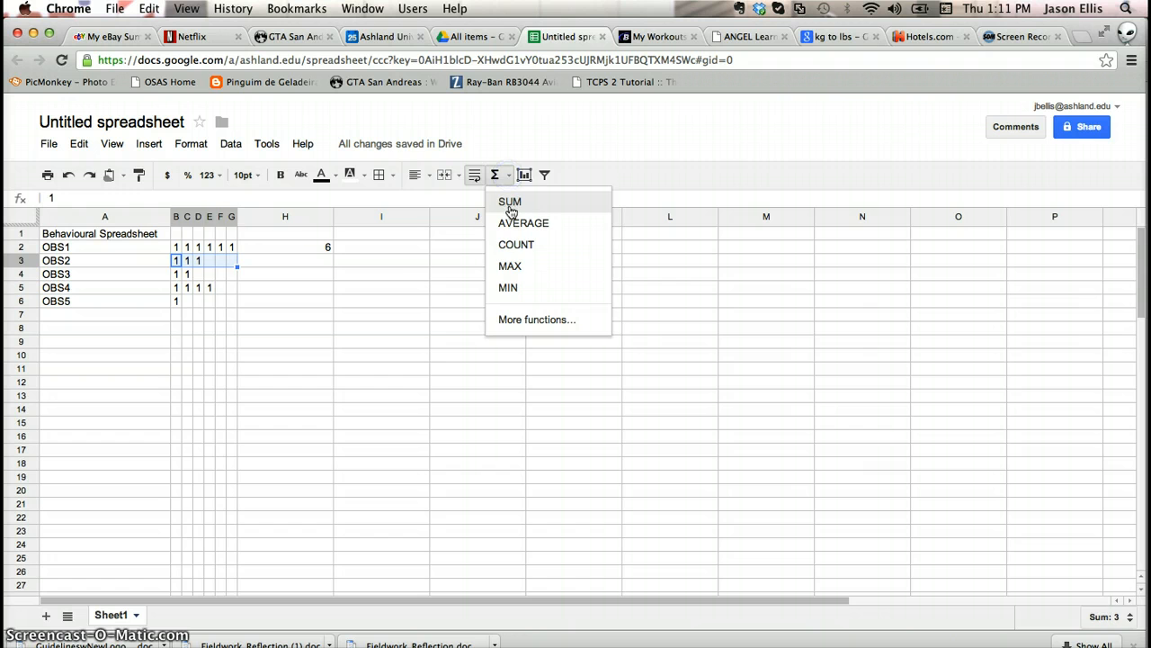
{"action": "left_click", "coordinate": [510, 204]}
{"action": "key", "text": "Return"}
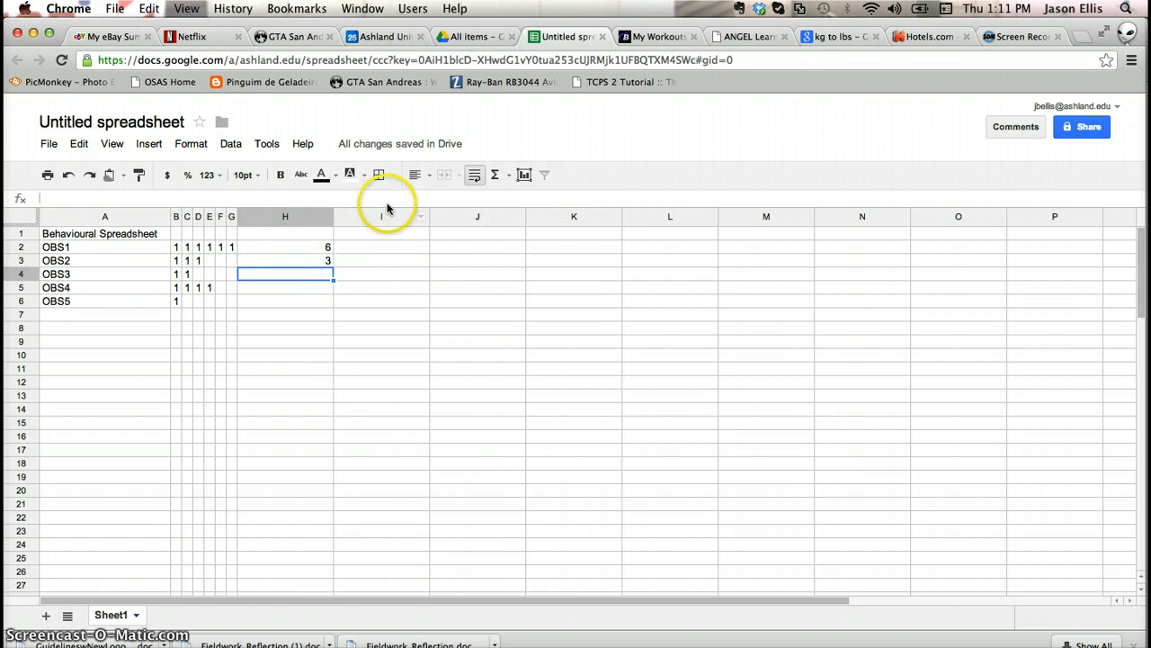
- Total the OBS3 tallies in B4 to G4 with the SUM function, placing the result in H4
{"action": "left_click_drag", "start_coordinate": [176, 274], "coordinate": [237, 277]}
{"action": "left_click", "coordinate": [494, 175]}
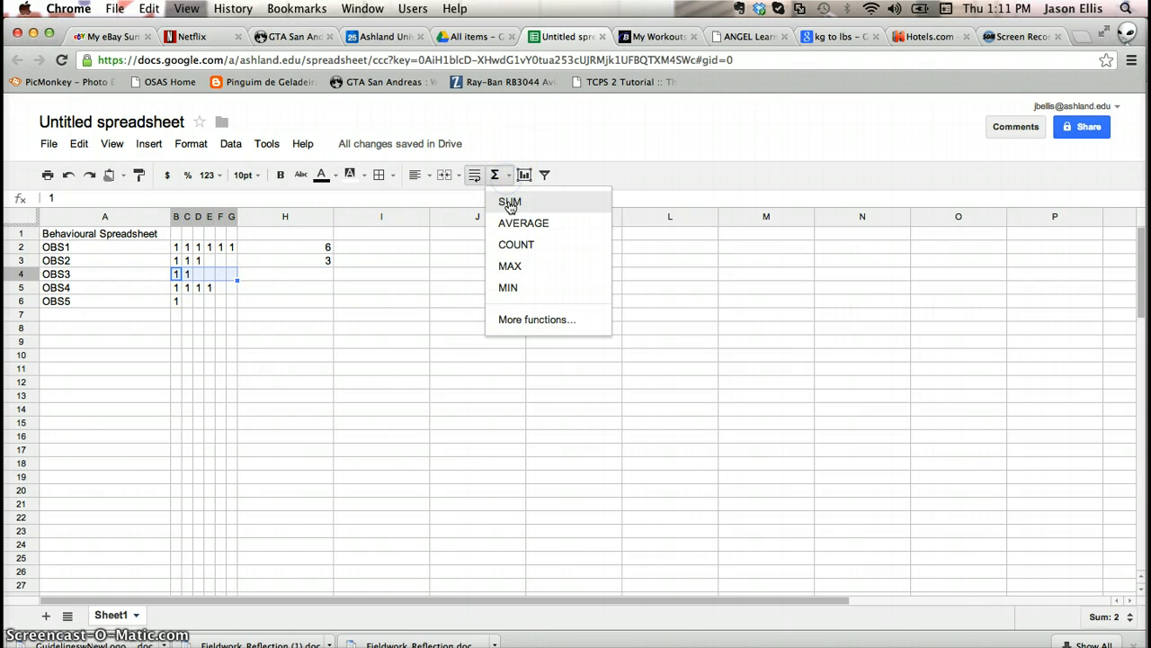
{"action": "left_click", "coordinate": [509, 200]}
{"action": "key", "text": "Return"}
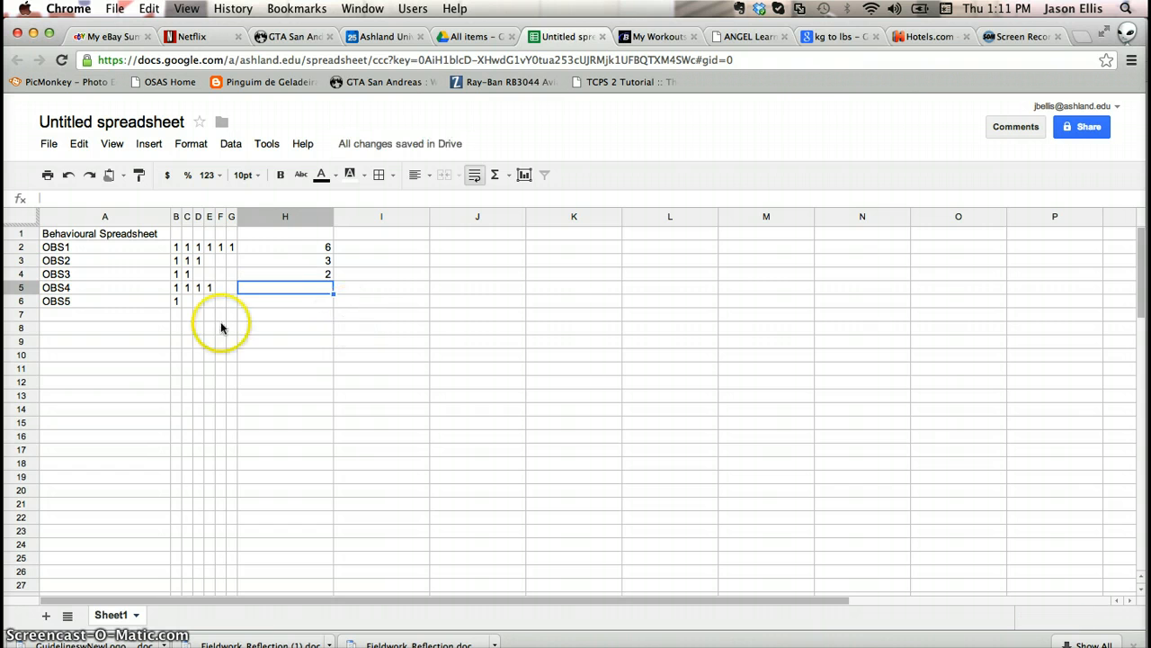
- Total the OBS4 tallies in B5 to G5 with the SUM function, placing the result in H5
{"action": "left_click_drag", "start_coordinate": [176, 291], "coordinate": [230, 289]}
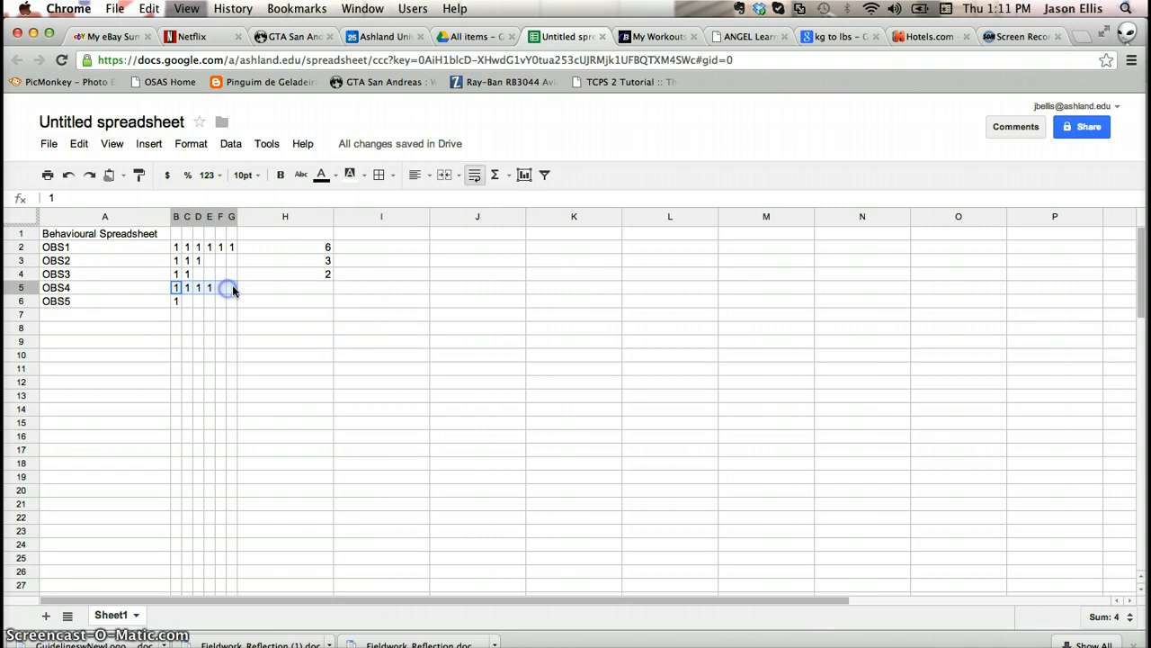
{"action": "left_click", "coordinate": [509, 174]}
{"action": "left_click", "coordinate": [509, 200]}
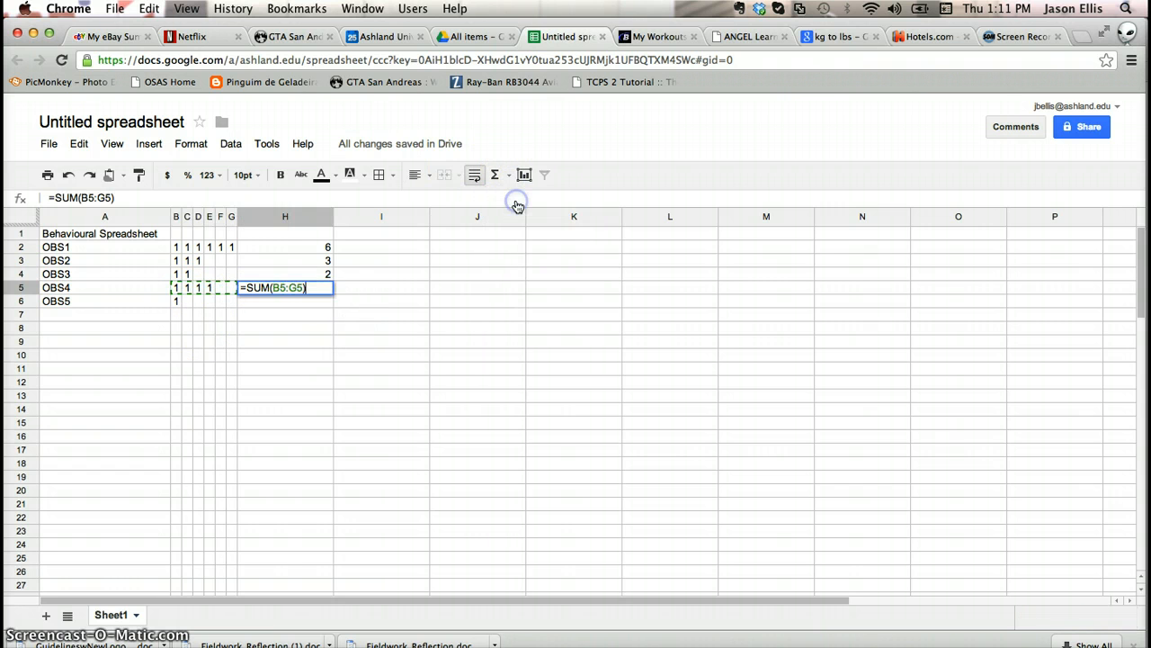
{"action": "key", "text": "Return"}
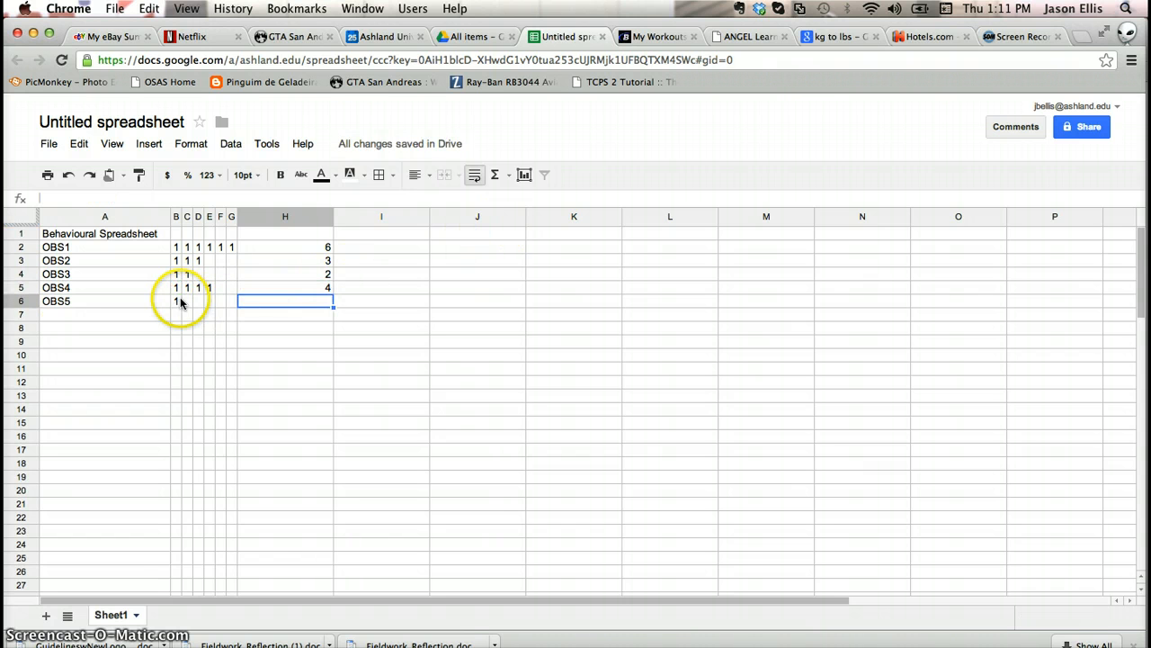
- Total the OBS5 tallies in B6 to G6 with the SUM function, placing the result in H6
{"action": "left_click_drag", "start_coordinate": [176, 302], "coordinate": [231, 301]}
{"action": "left_click", "coordinate": [500, 175]}
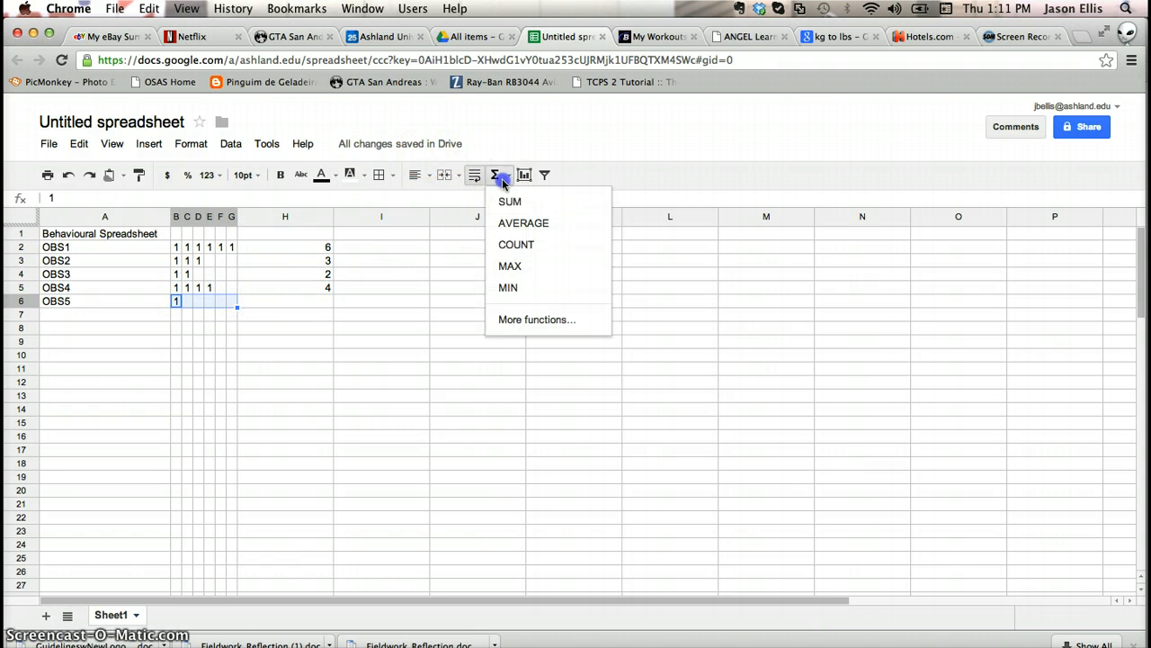
{"action": "left_click", "coordinate": [508, 201]}
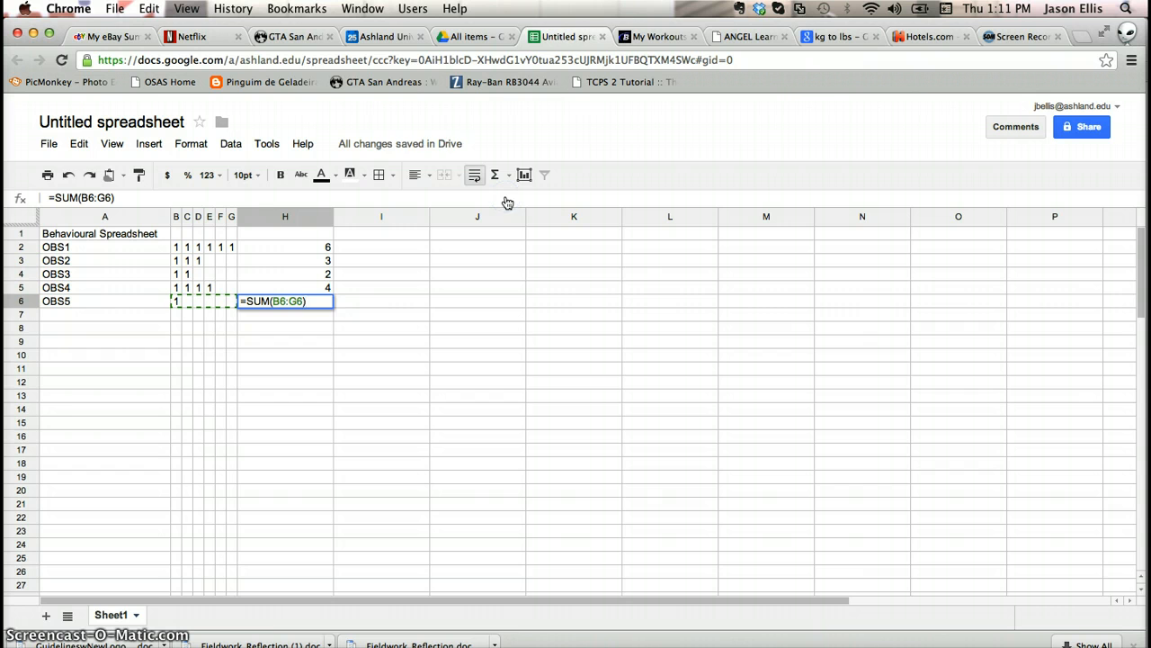
{"action": "key", "text": "Return"}
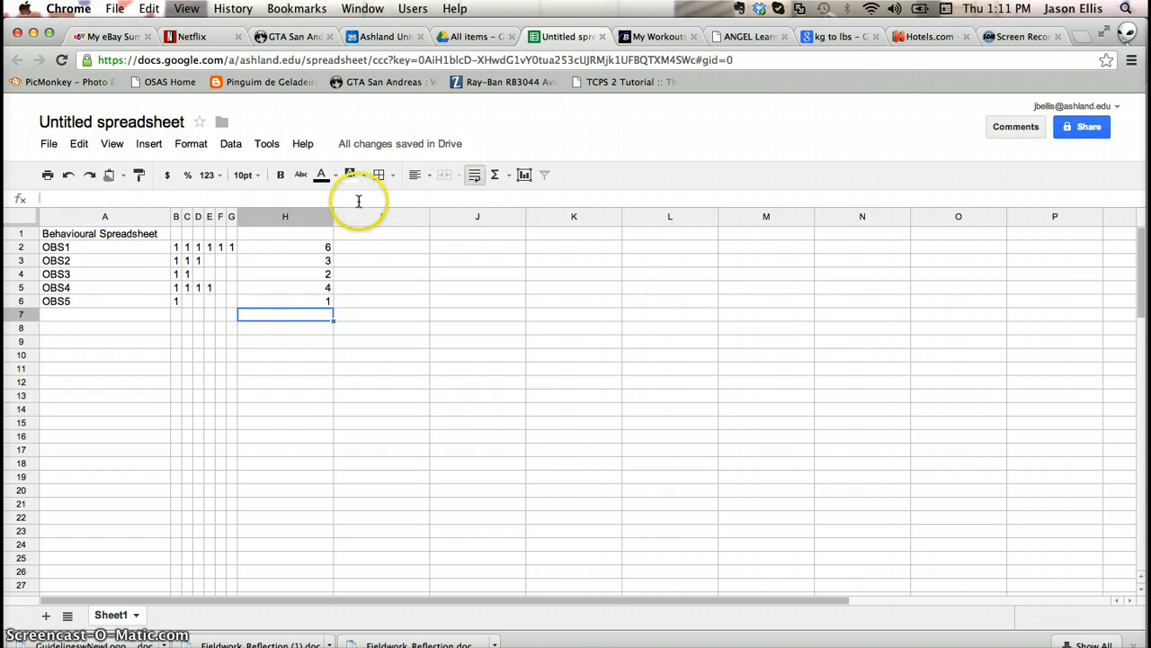
- Test the OBS5 total by entering an extra tally of 1 in E6, and clear that cell again
{"action": "left_click", "coordinate": [208, 302]}
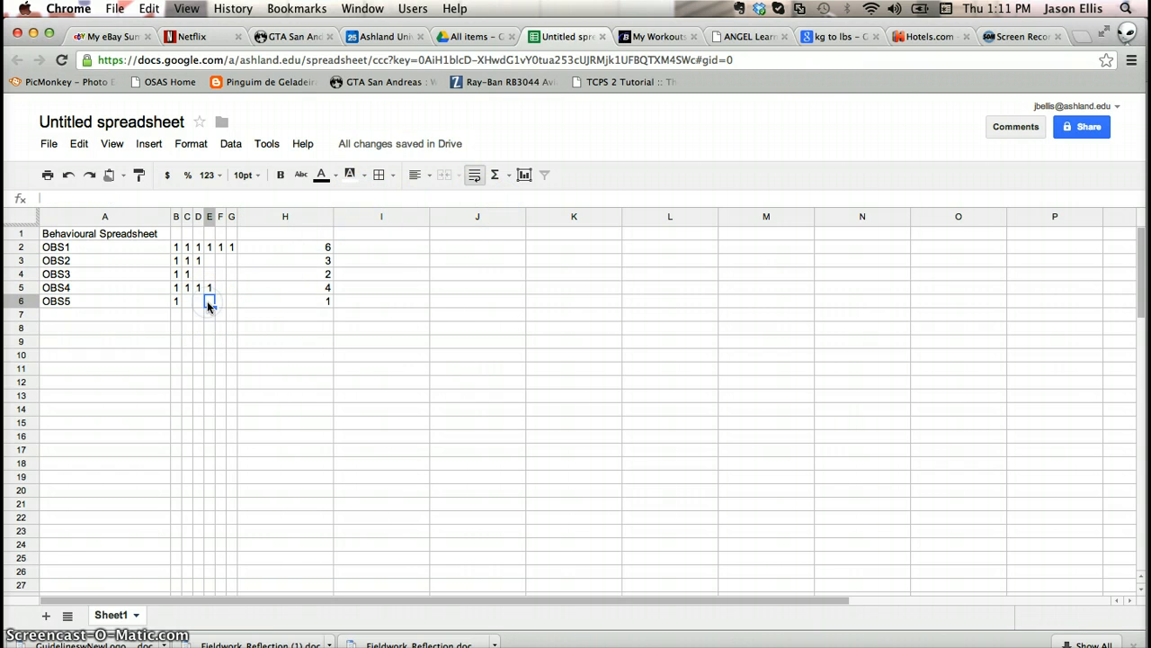
{"action": "type", "text": "1"}
{"action": "left_click", "coordinate": [212, 302]}
{"action": "key", "text": "Return"}
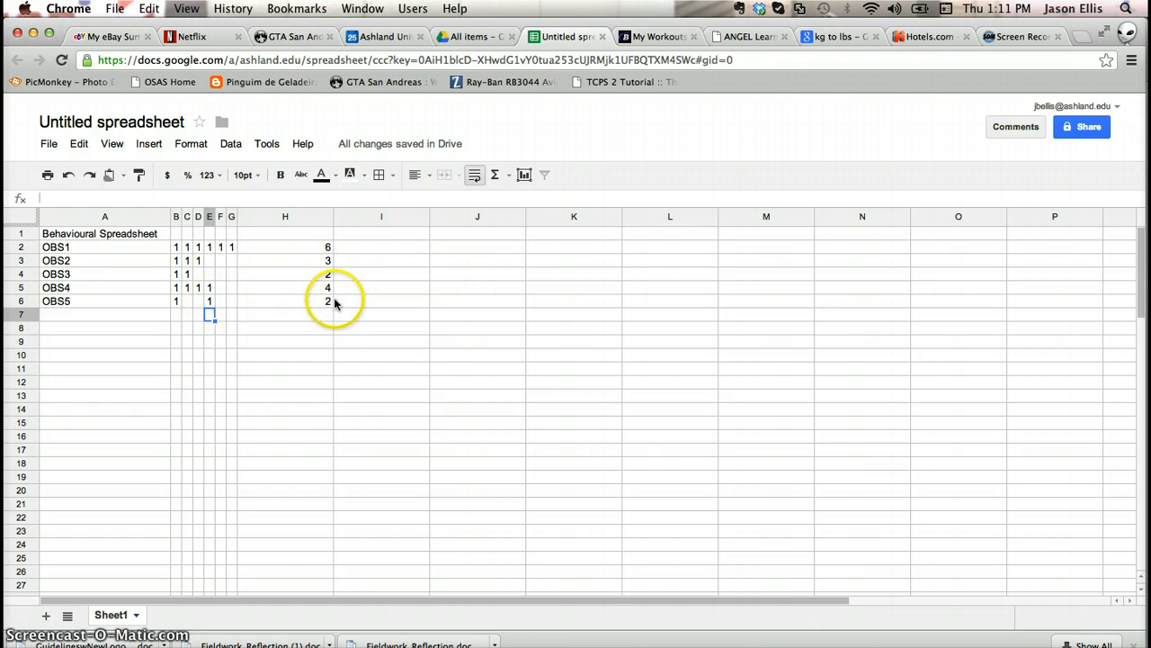
{"action": "left_click", "coordinate": [206, 303]}
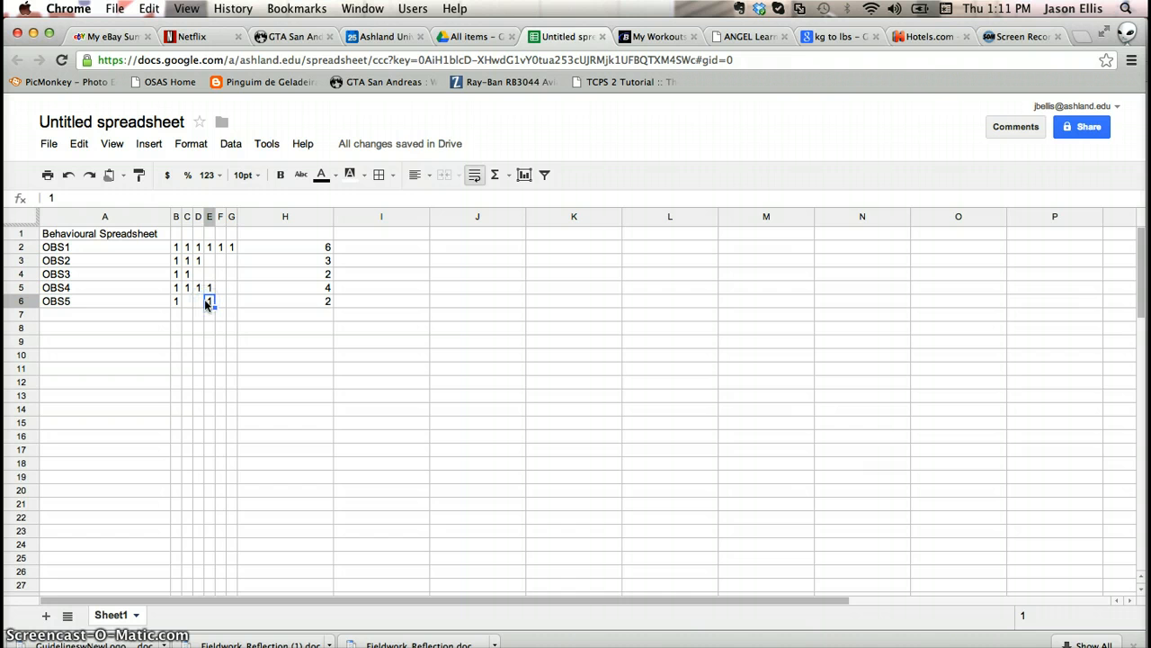
{"action": "key", "text": "Delete"}
{"action": "left_click", "coordinate": [123, 346]}
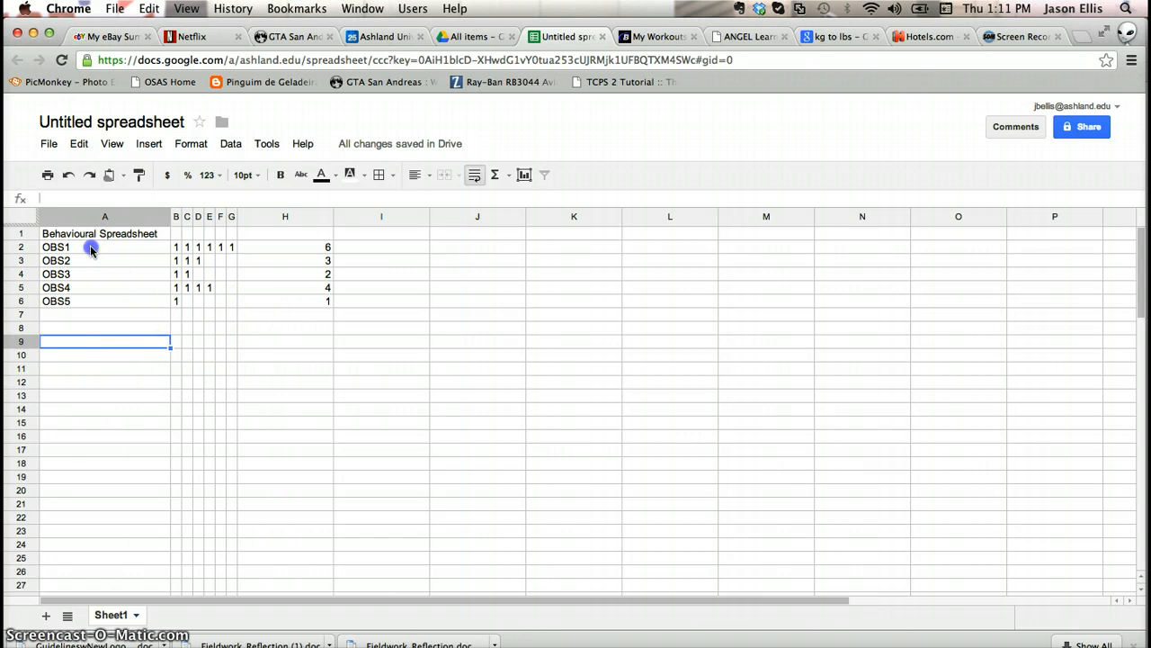
{"action": "left_click_drag", "start_coordinate": [90, 246], "coordinate": [83, 306]}
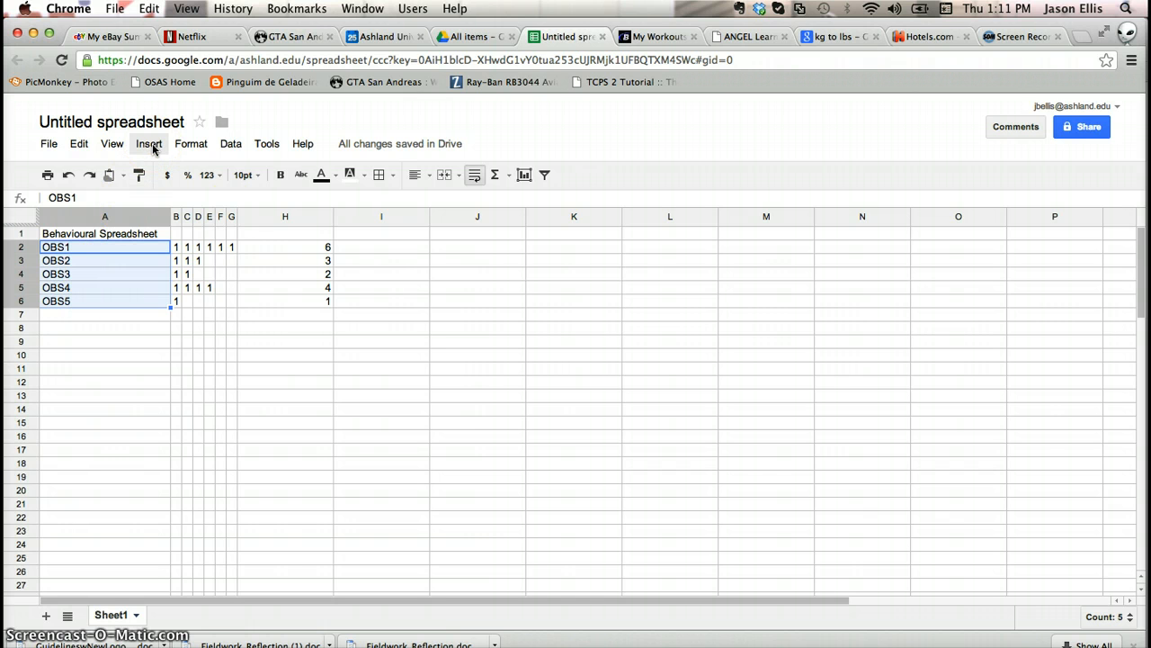
{"action": "left_click", "coordinate": [305, 291], "text": "shift"}
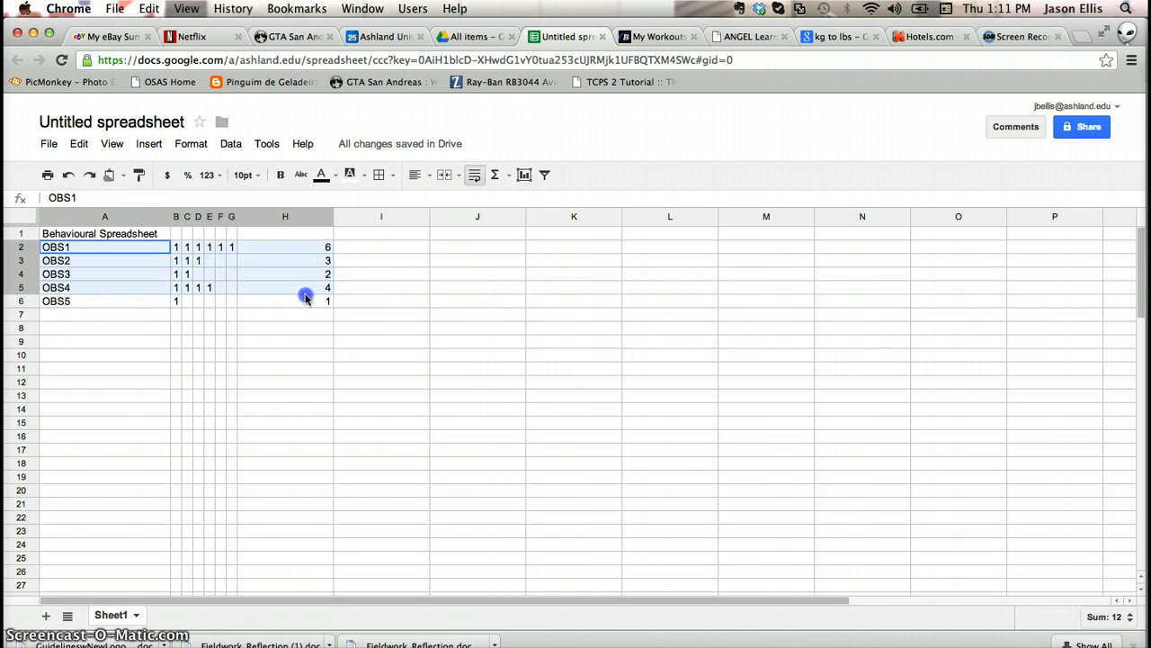
{"action": "left_click_drag", "start_coordinate": [305, 297], "coordinate": [303, 301]}
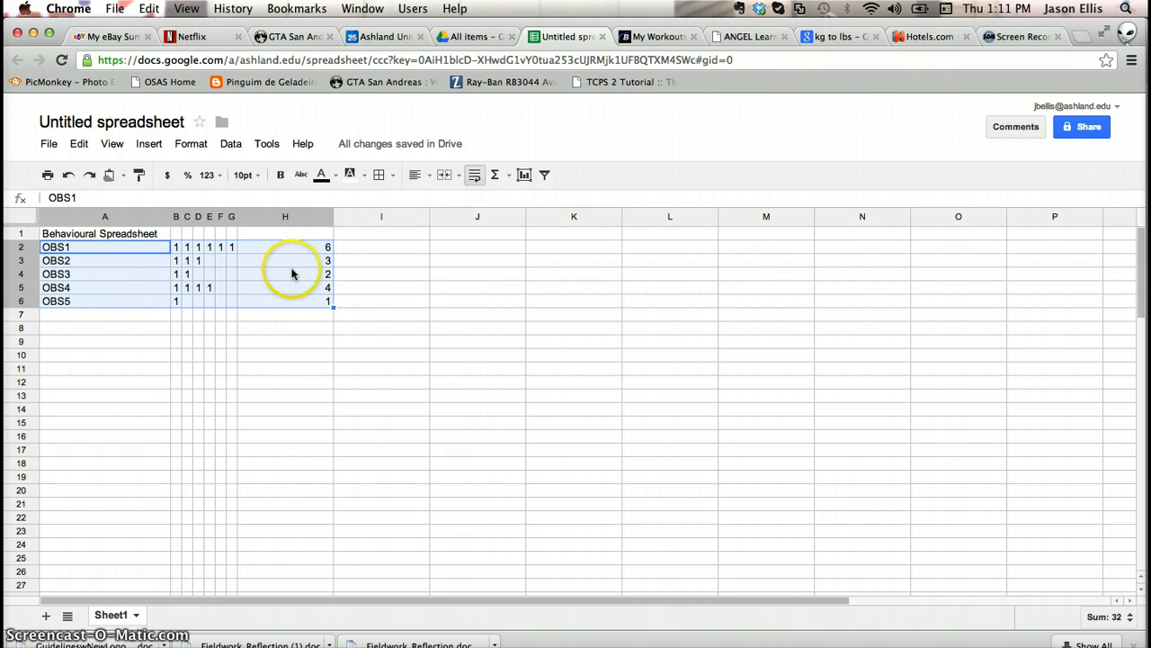
{"action": "left_click", "coordinate": [154, 249]}
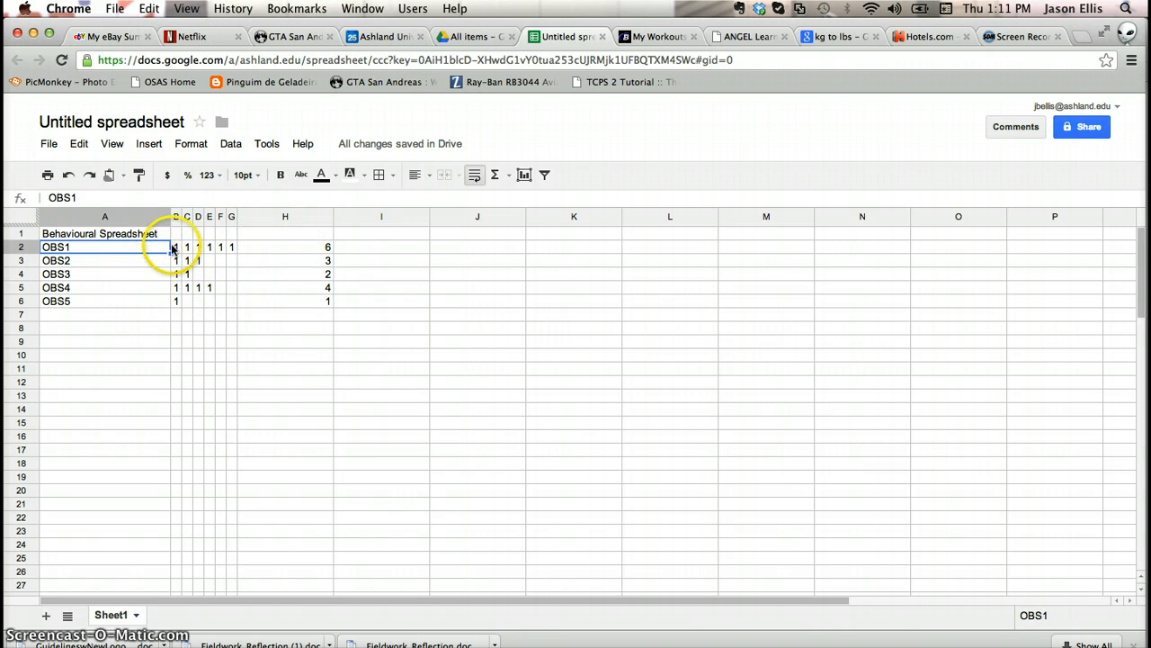
{"action": "left_click_drag", "start_coordinate": [154, 249], "coordinate": [150, 304]}
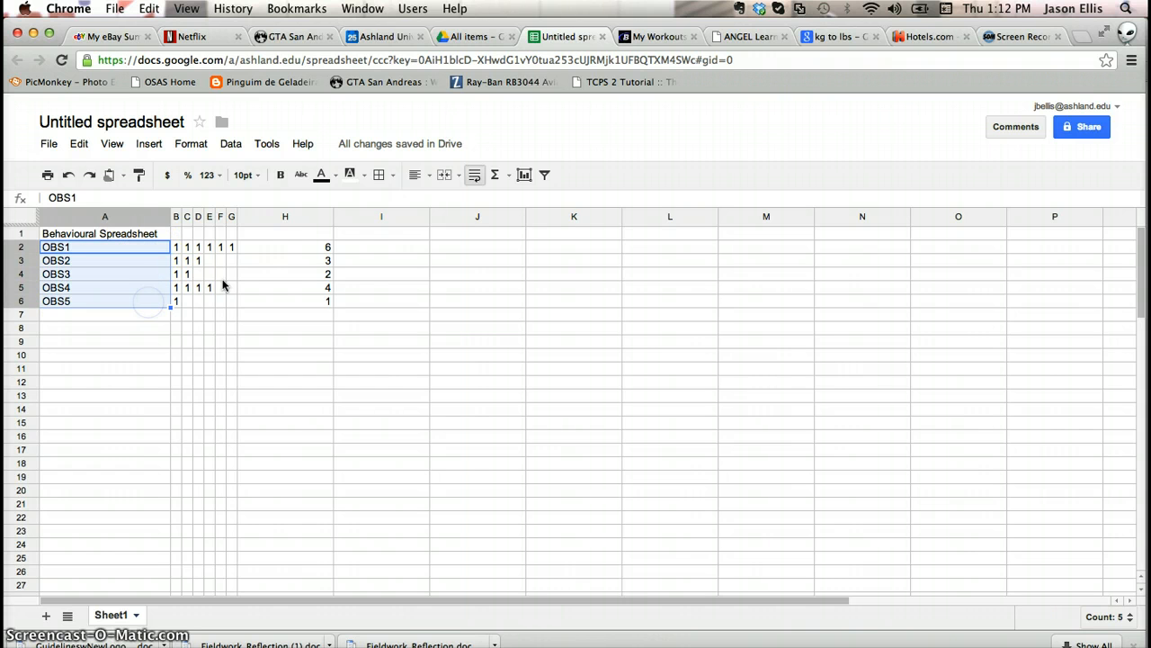
{"action": "right_click", "coordinate": [292, 250]}
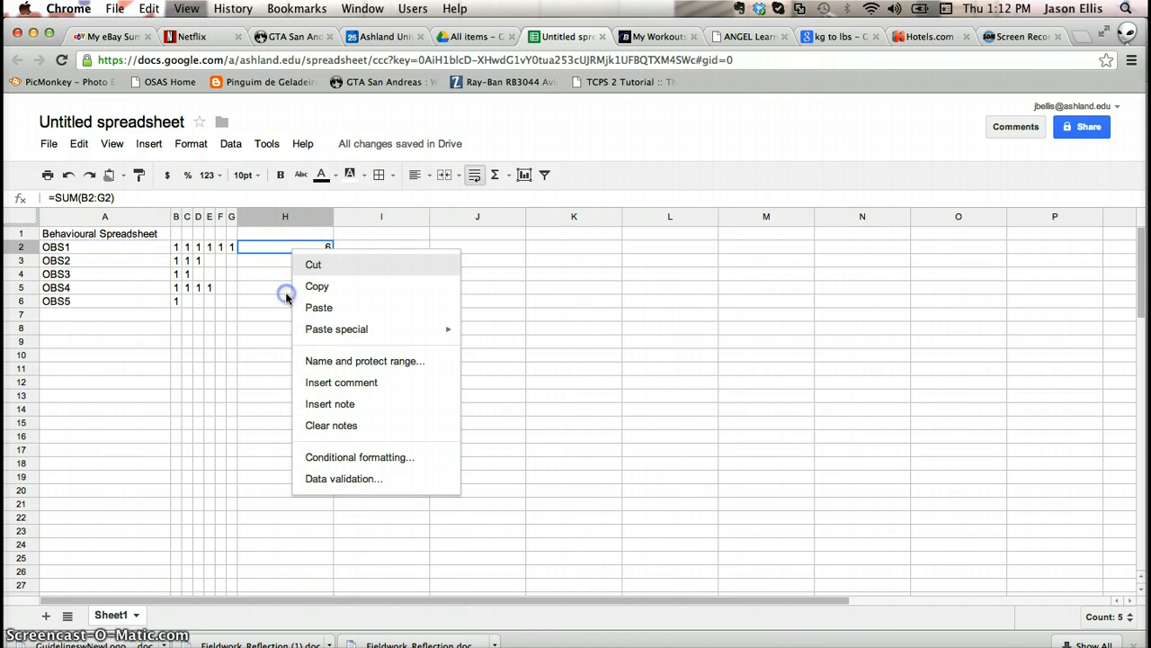
- Start a new chart from the observation labels in A2 to A6
{"action": "left_click", "coordinate": [144, 249]}
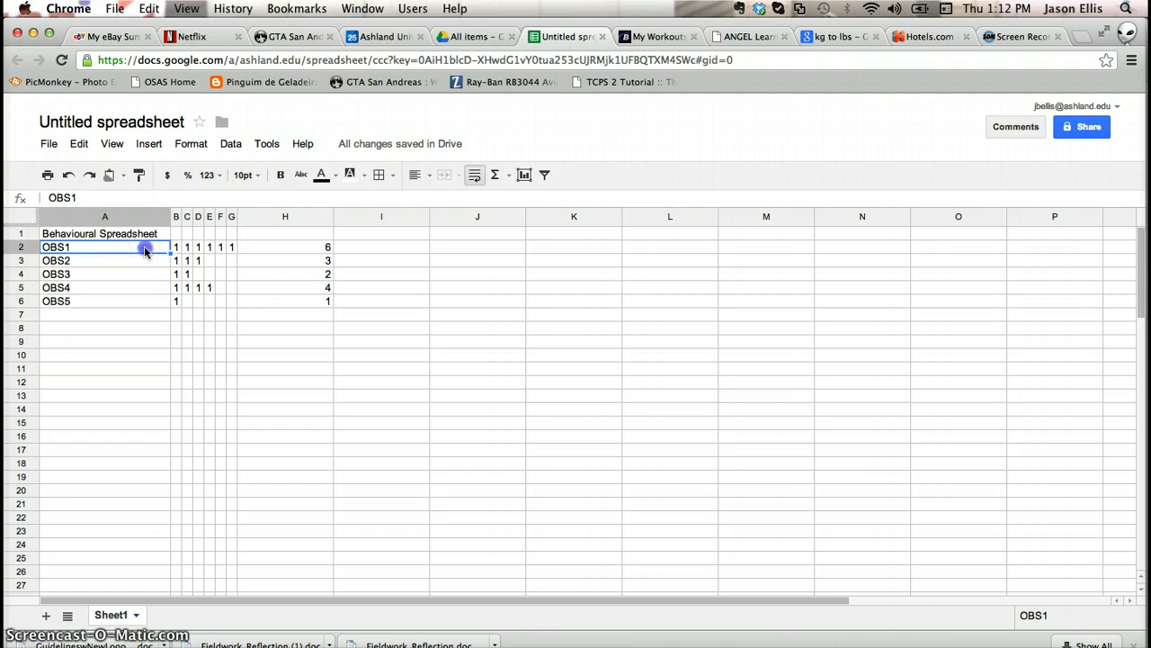
{"action": "left_click_drag", "start_coordinate": [143, 249], "coordinate": [140, 311]}
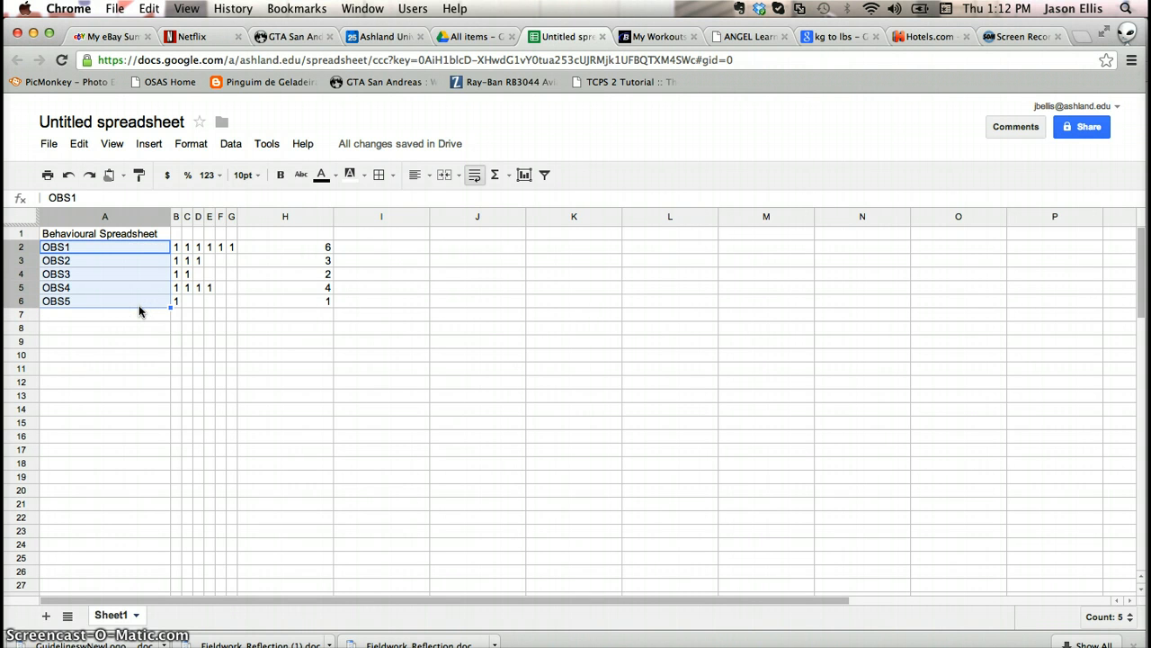
{"action": "left_click", "coordinate": [148, 144]}
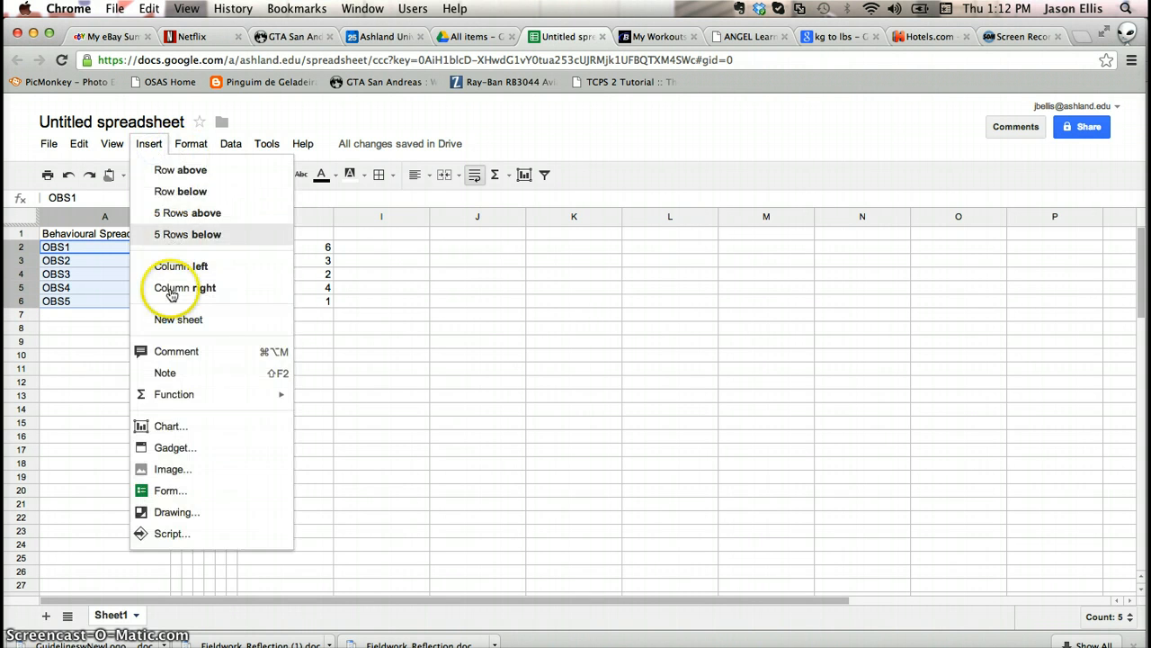
{"action": "left_click", "coordinate": [171, 429]}
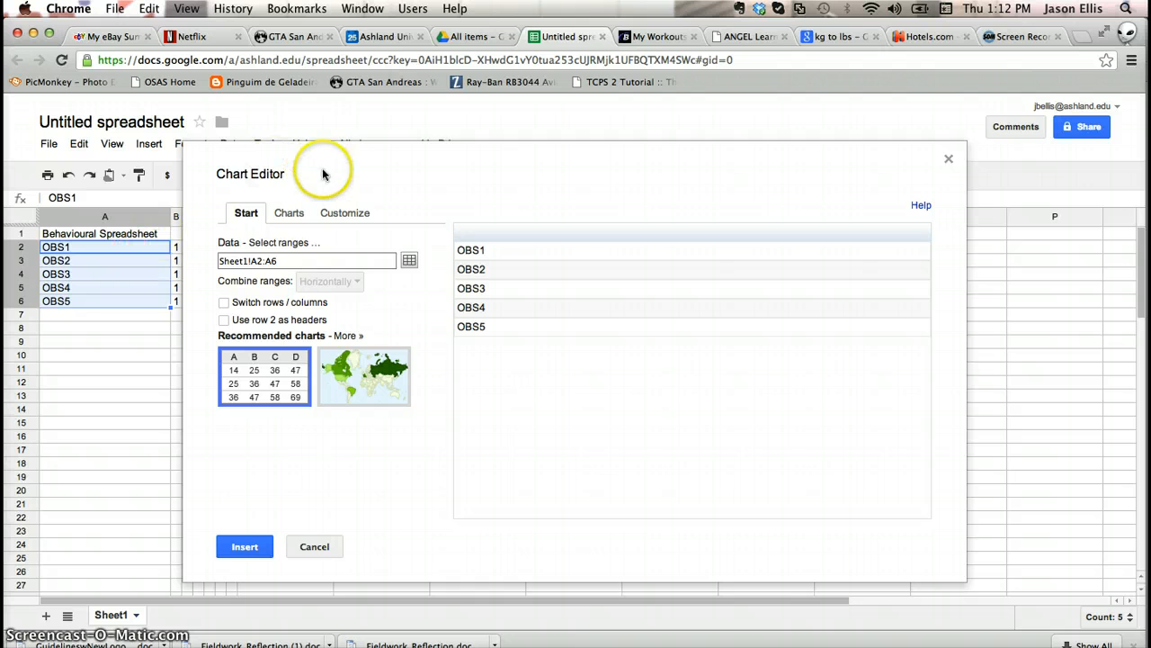
- Add the row totals in H2 to H6 as a second data range for the chart
{"action": "left_click_drag", "start_coordinate": [349, 148], "coordinate": [512, 147]}
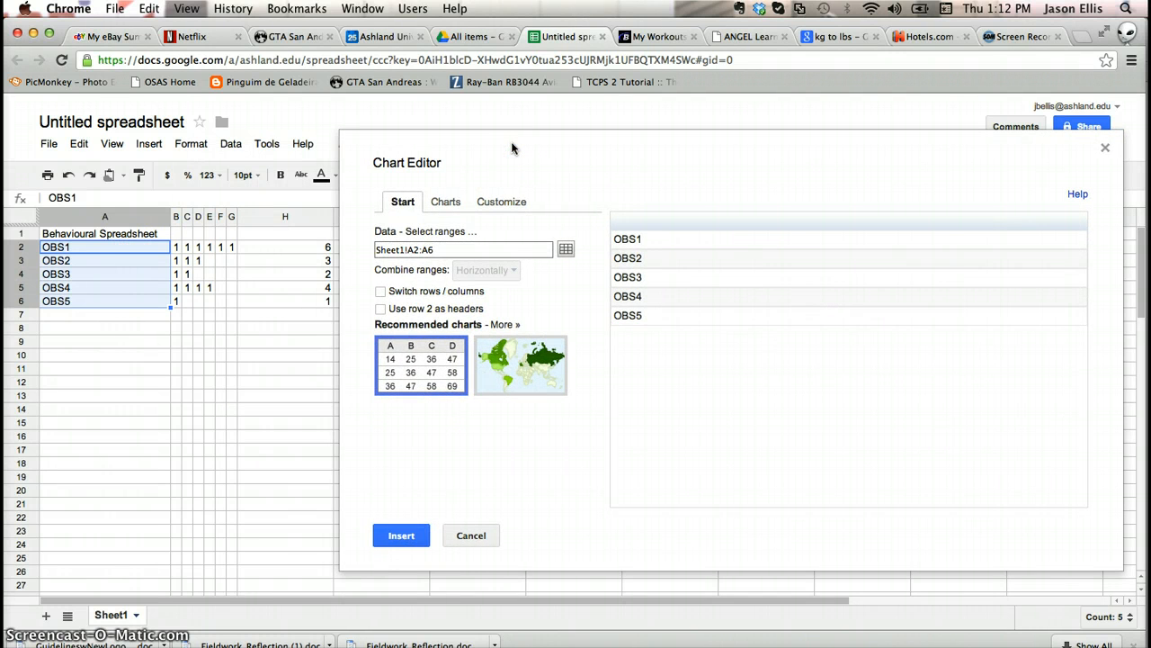
{"action": "left_click", "coordinate": [566, 249]}
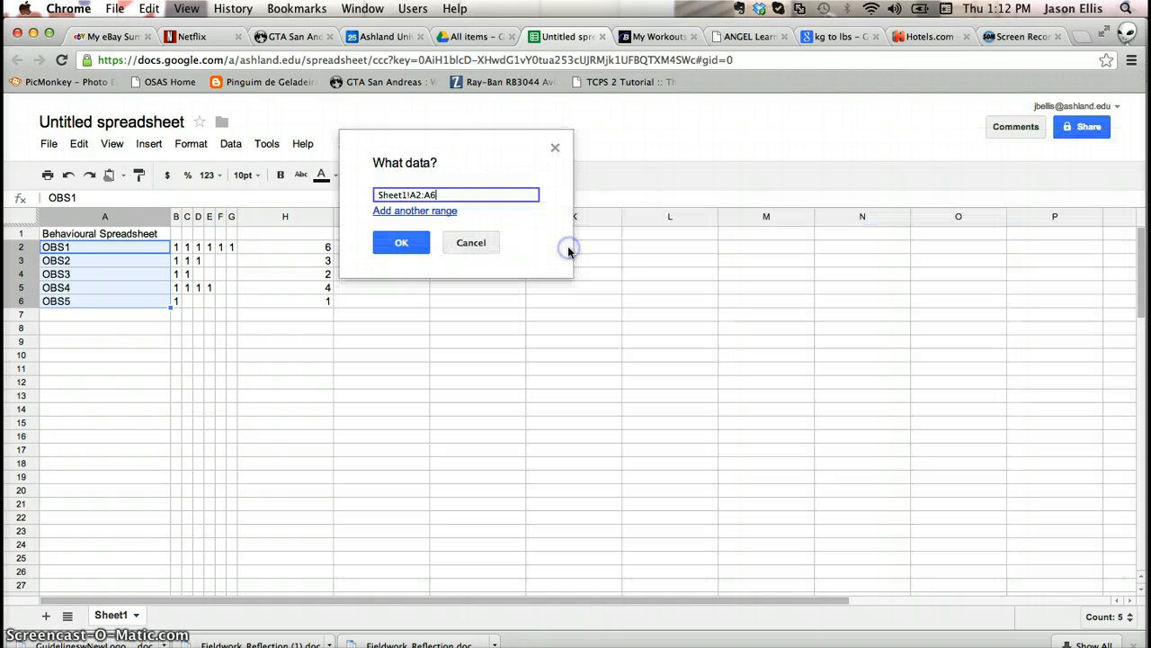
{"action": "left_click", "coordinate": [434, 211]}
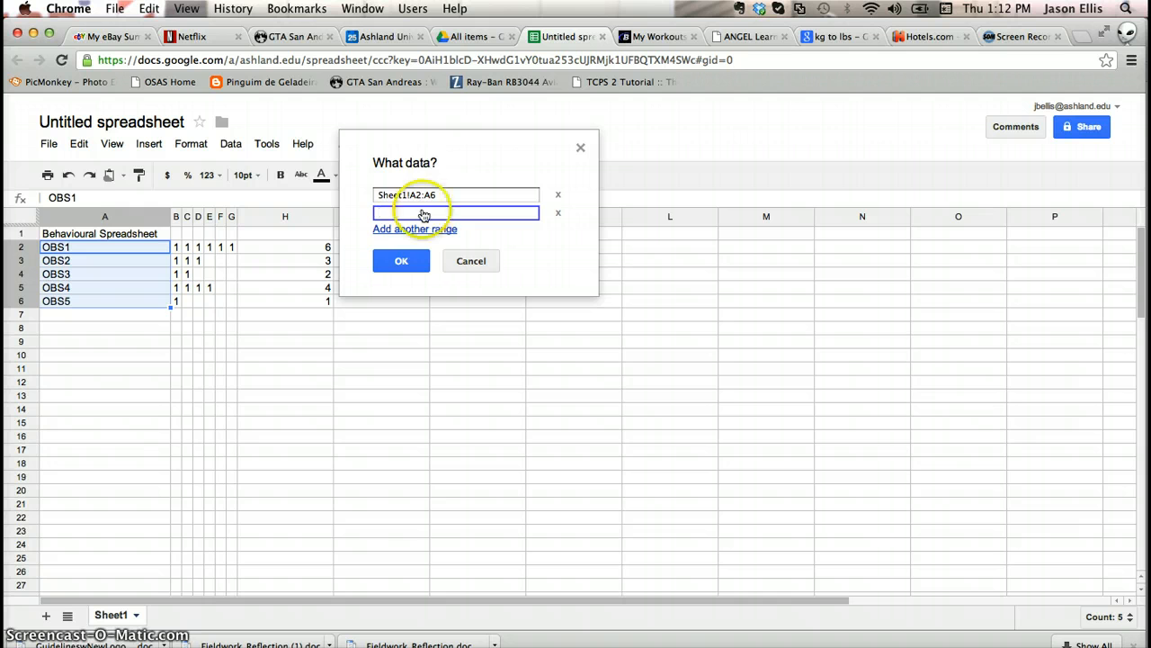
{"action": "left_click_drag", "start_coordinate": [316, 249], "coordinate": [309, 306]}
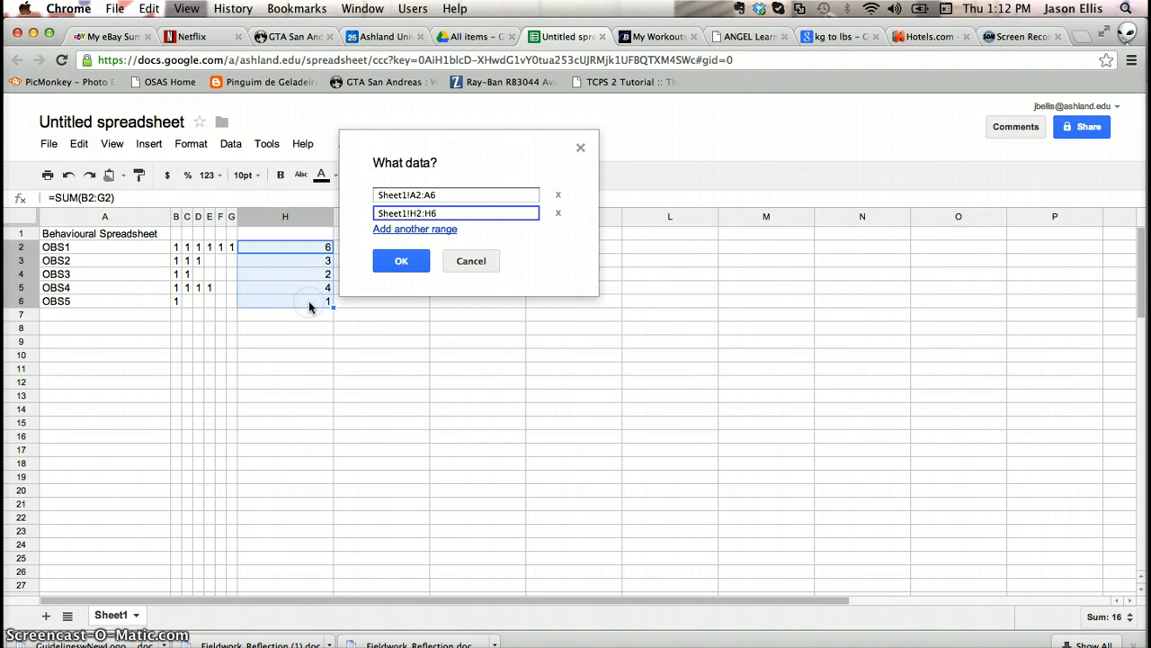
{"action": "left_click", "coordinate": [403, 261]}
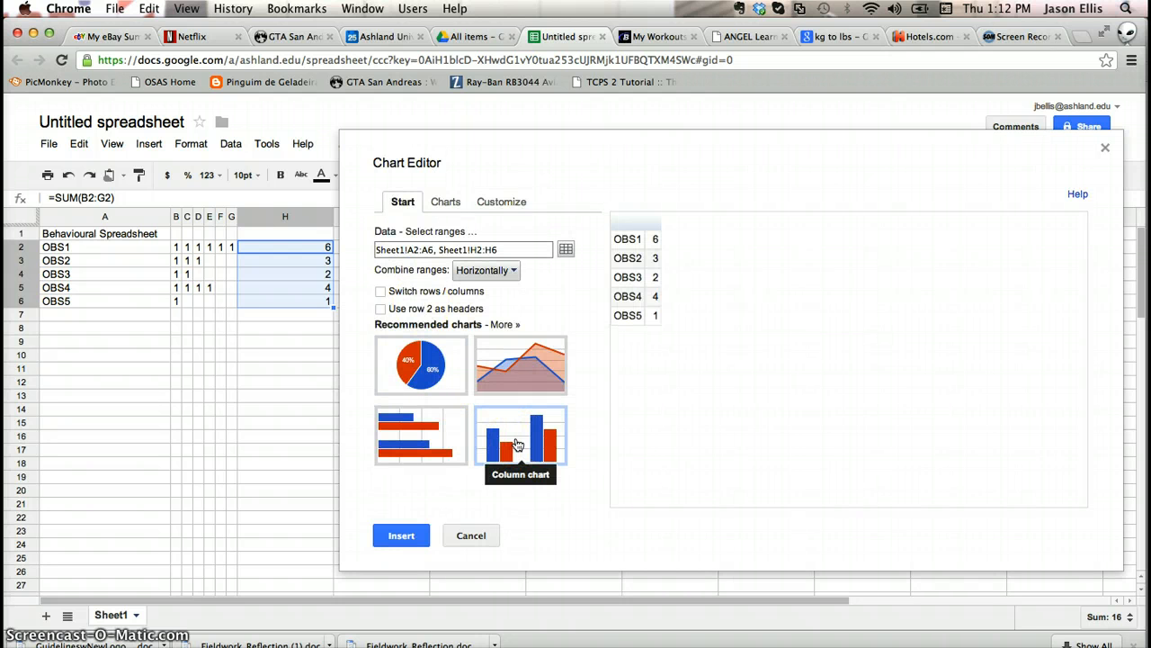
- Insert the data as a column chart and place it in the empty area beside the totals in column H
{"action": "left_click", "coordinate": [517, 443]}
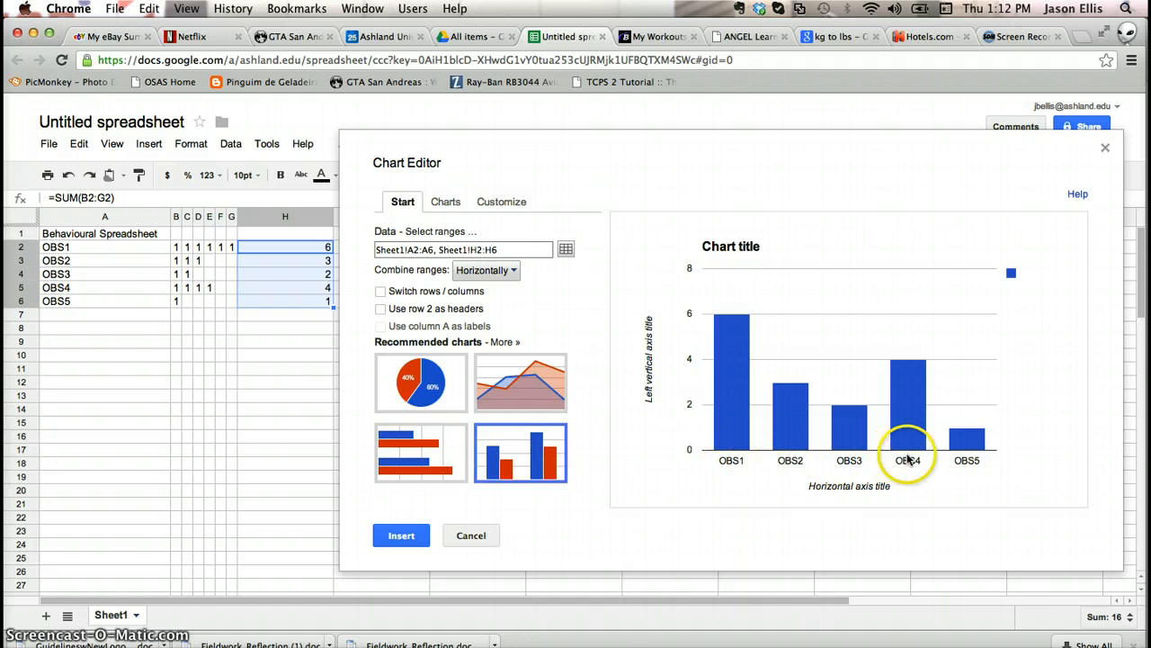
{"action": "left_click", "coordinate": [396, 538]}
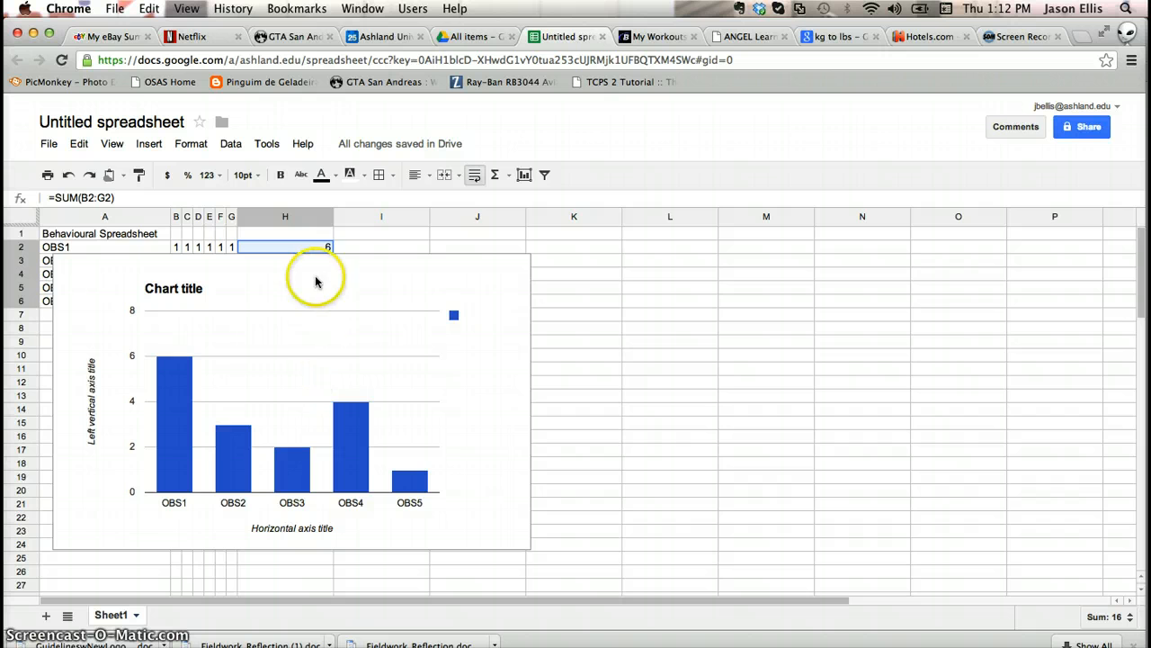
{"action": "left_click_drag", "start_coordinate": [316, 277], "coordinate": [626, 273]}
{"action": "left_click", "coordinate": [399, 269]}
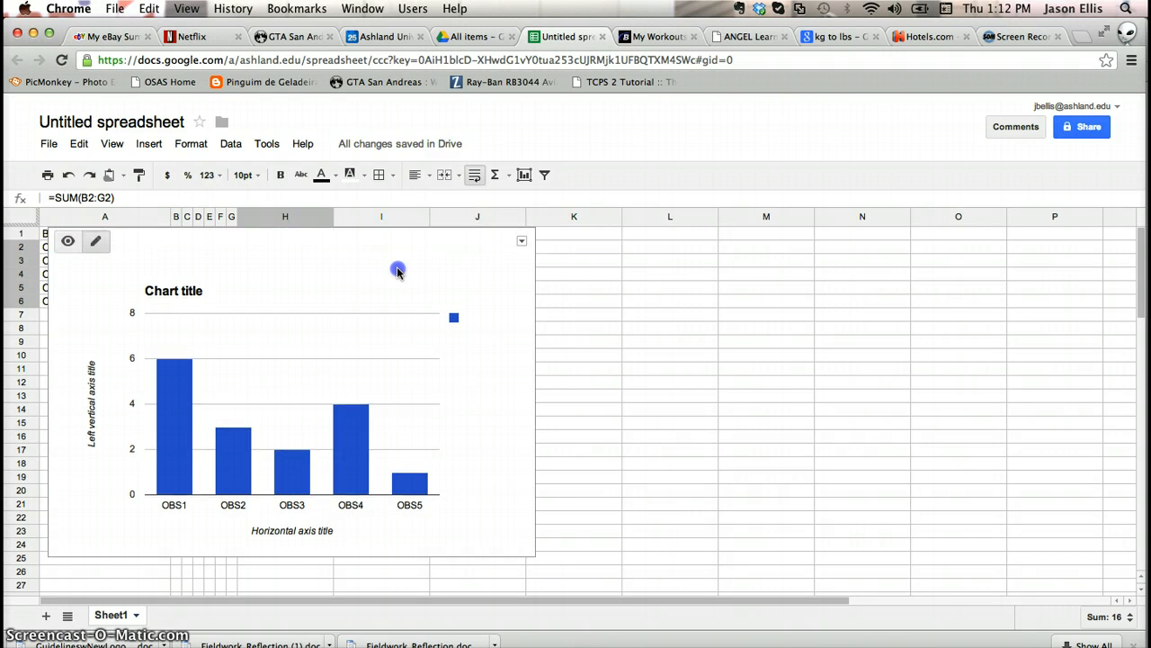
{"action": "left_click_drag", "start_coordinate": [442, 244], "coordinate": [763, 256]}
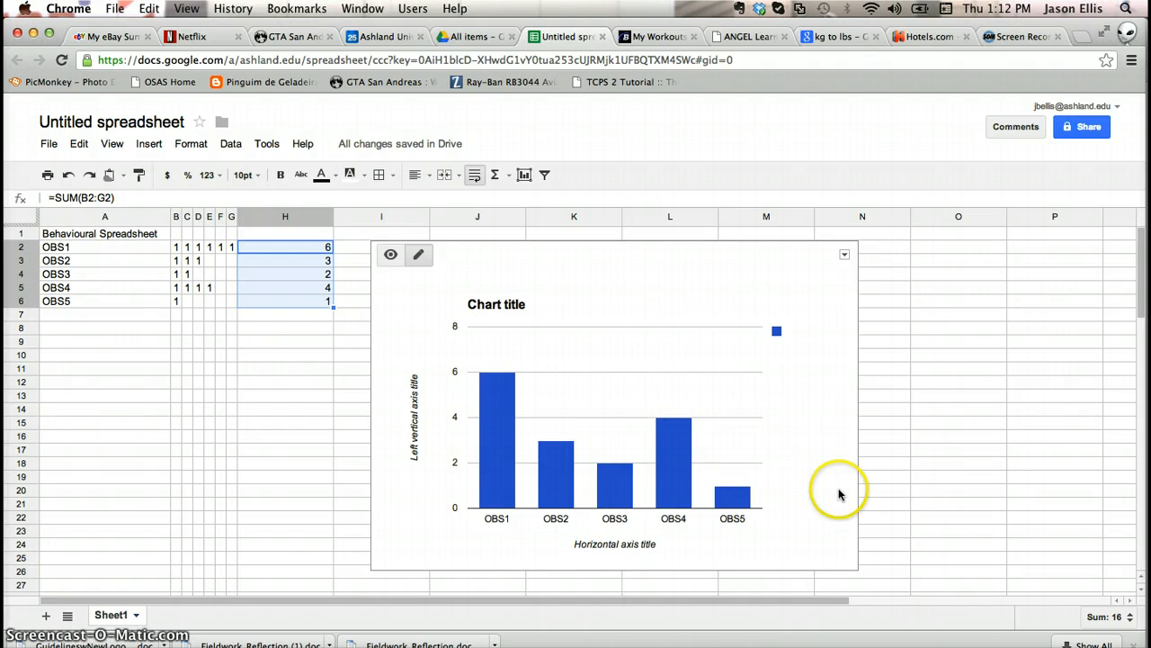
- Shrink the column chart from its lower corner and set its title to "Behaviour"
{"action": "left_click_drag", "start_coordinate": [858, 567], "coordinate": [777, 510]}
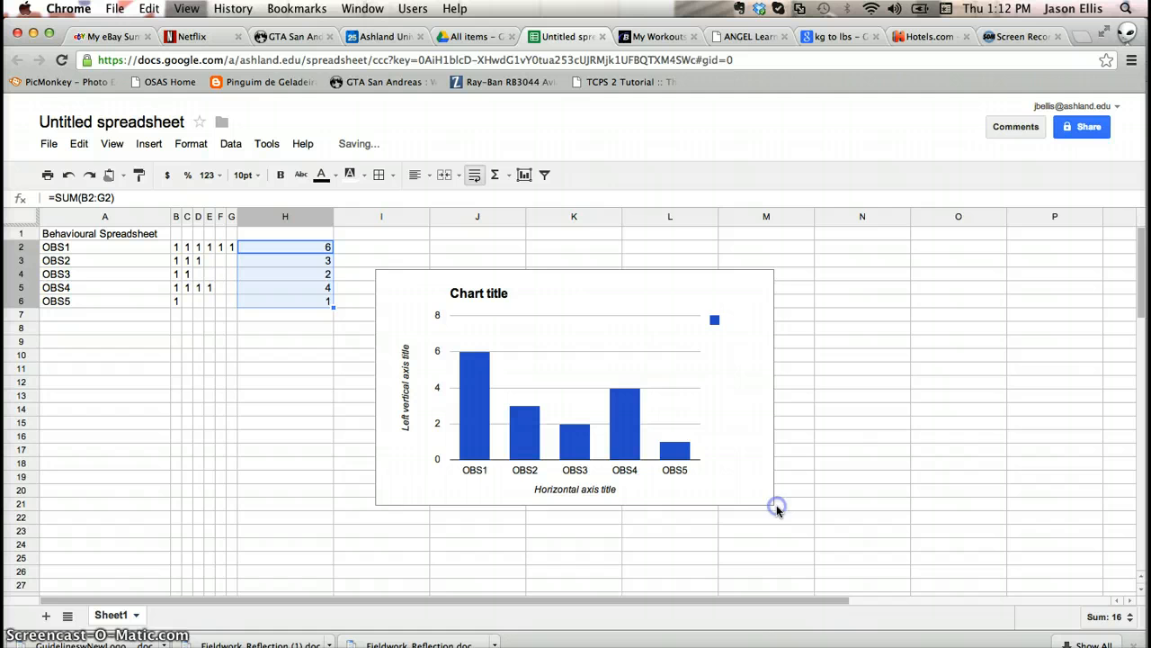
{"action": "double_click", "coordinate": [486, 292]}
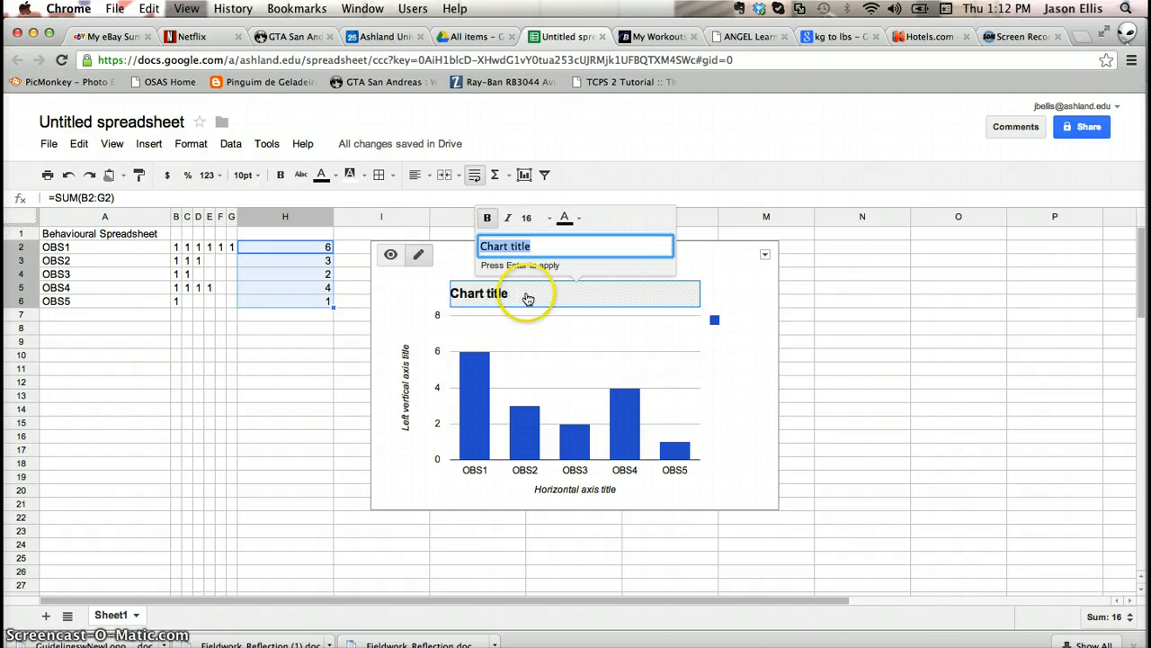
{"action": "type", "text": "B"}
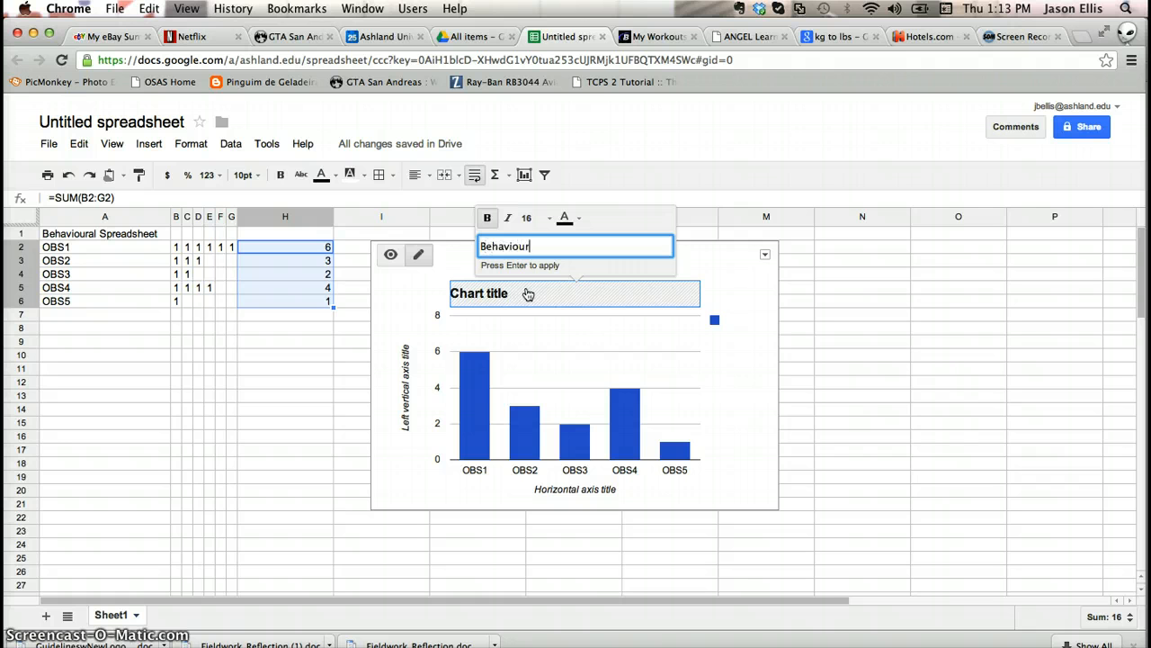
{"action": "type", "text": "ehaviour"}
- Title the chart's left vertical axis "f" and turn off the italics of that title
{"action": "left_click", "coordinate": [409, 385]}
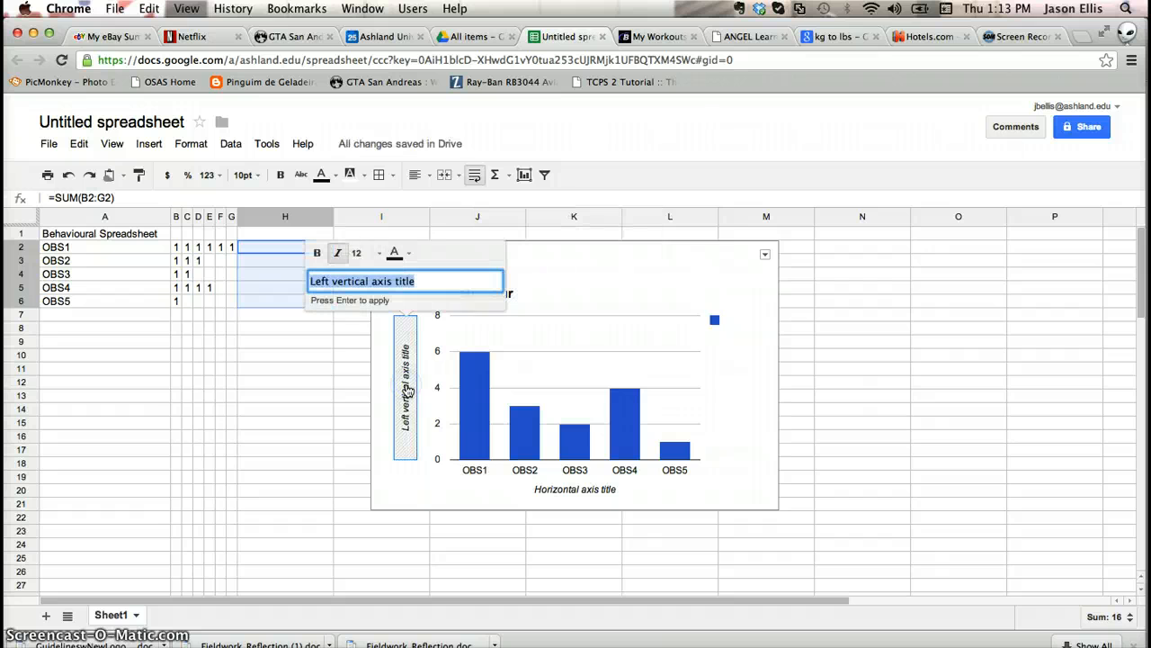
{"action": "type", "text": "j"}
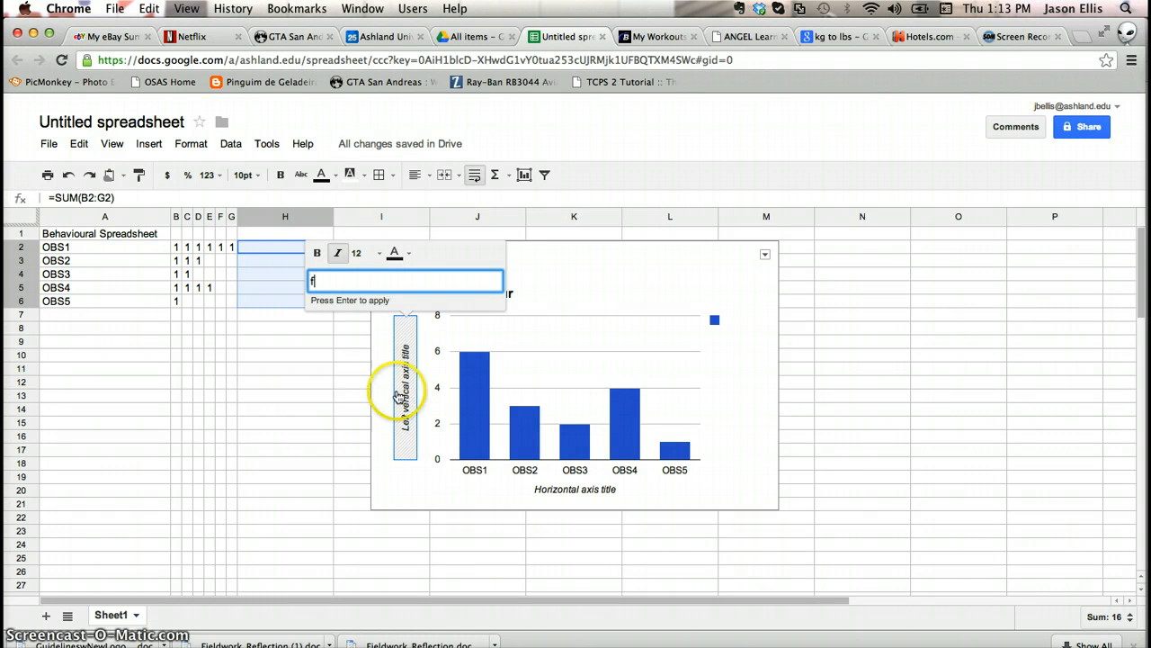
{"action": "left_click", "coordinate": [316, 283]}
{"action": "left_click", "coordinate": [338, 253]}
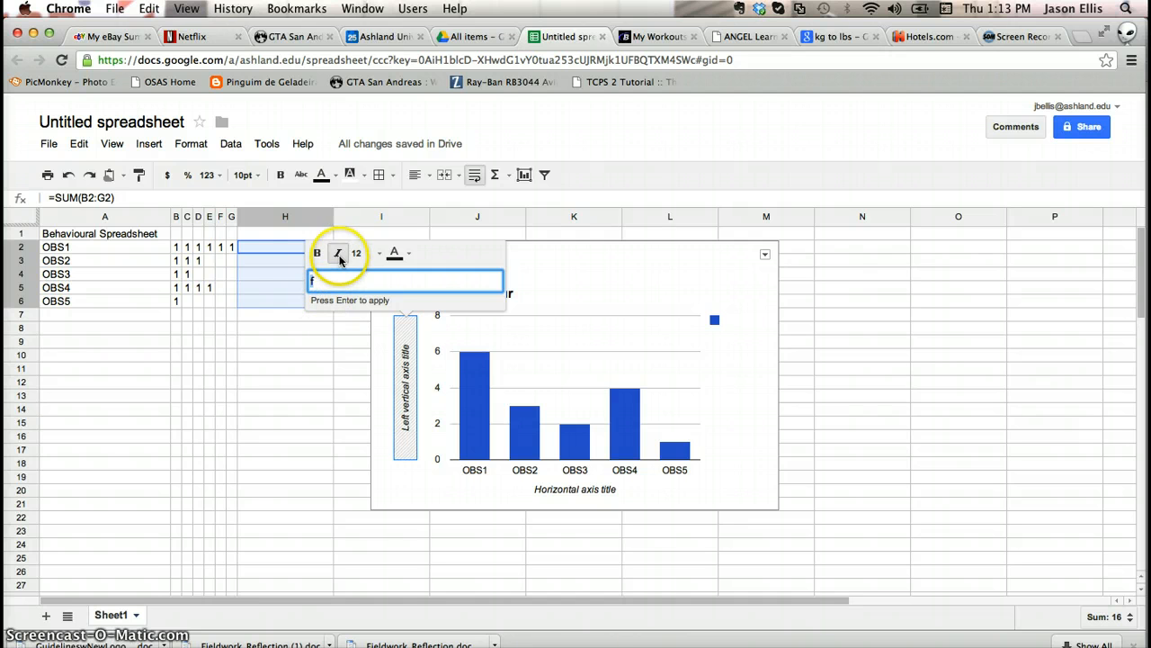
{"action": "left_click", "coordinate": [306, 279]}
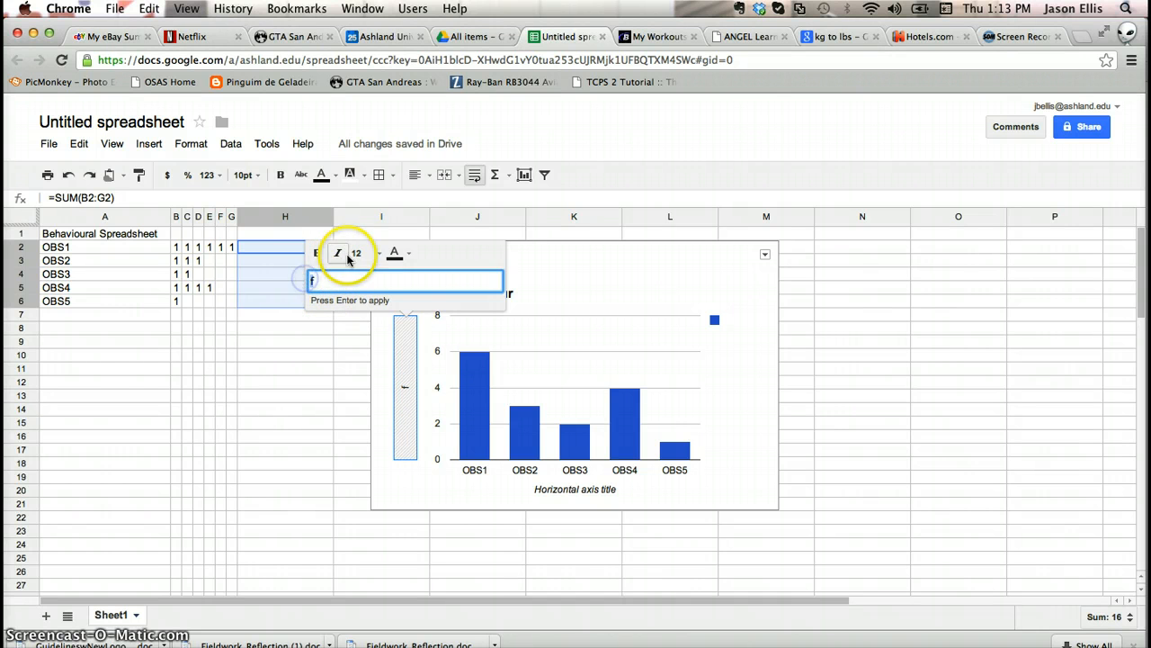
{"action": "left_click", "coordinate": [339, 253]}
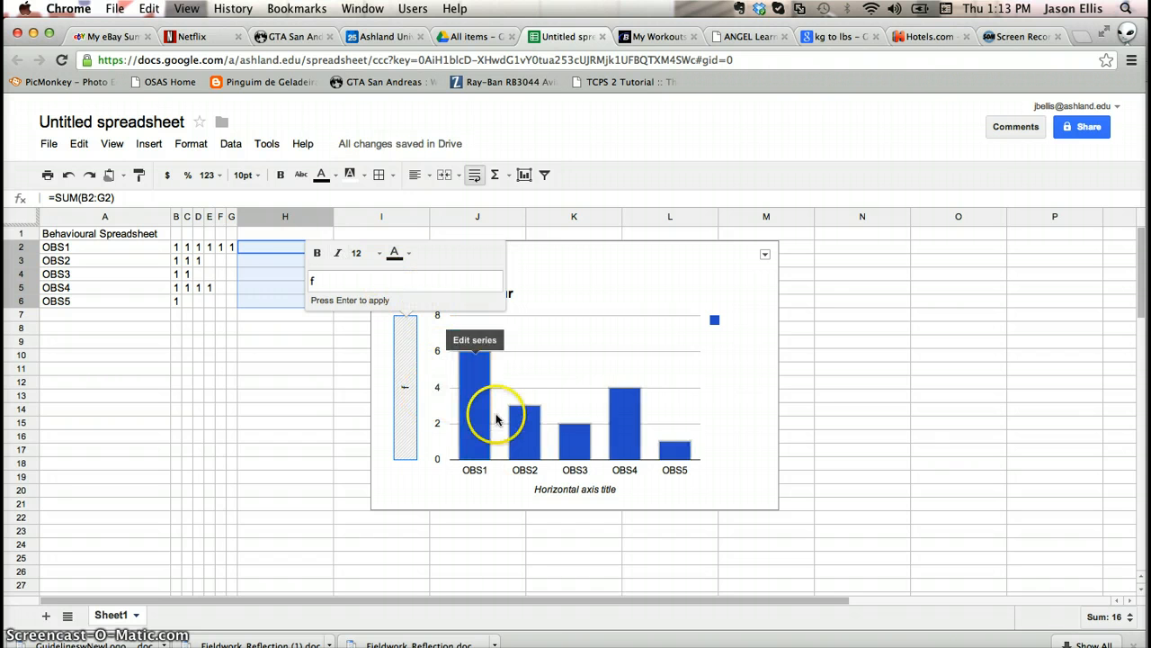
- Set the chart's horizontal axis title to "Observations" and leave chart editing
{"action": "left_click", "coordinate": [592, 494]}
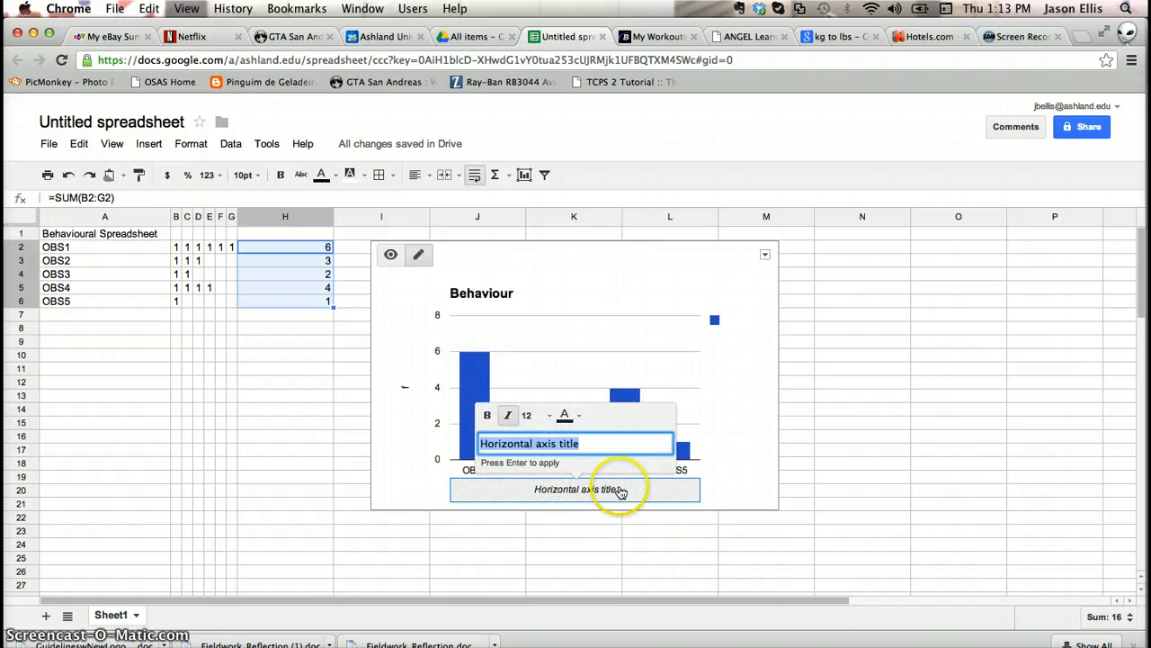
{"action": "left_click", "coordinate": [618, 490]}
{"action": "left_click_drag", "start_coordinate": [583, 443], "coordinate": [442, 444]}
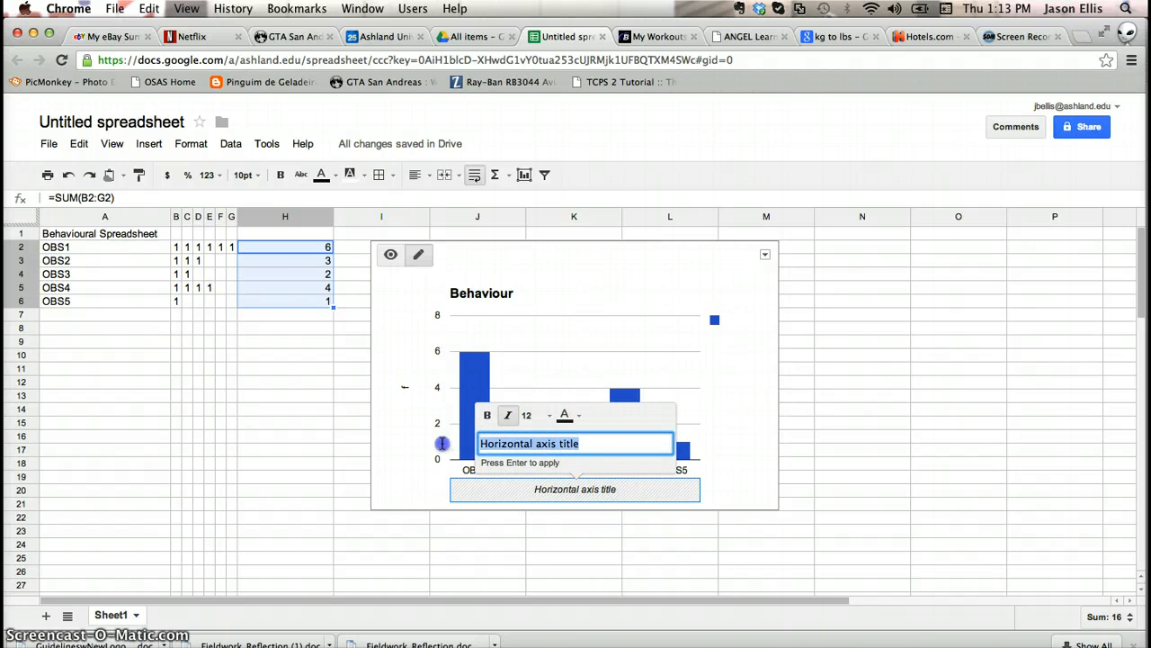
{"action": "type", "text": "Observations"}
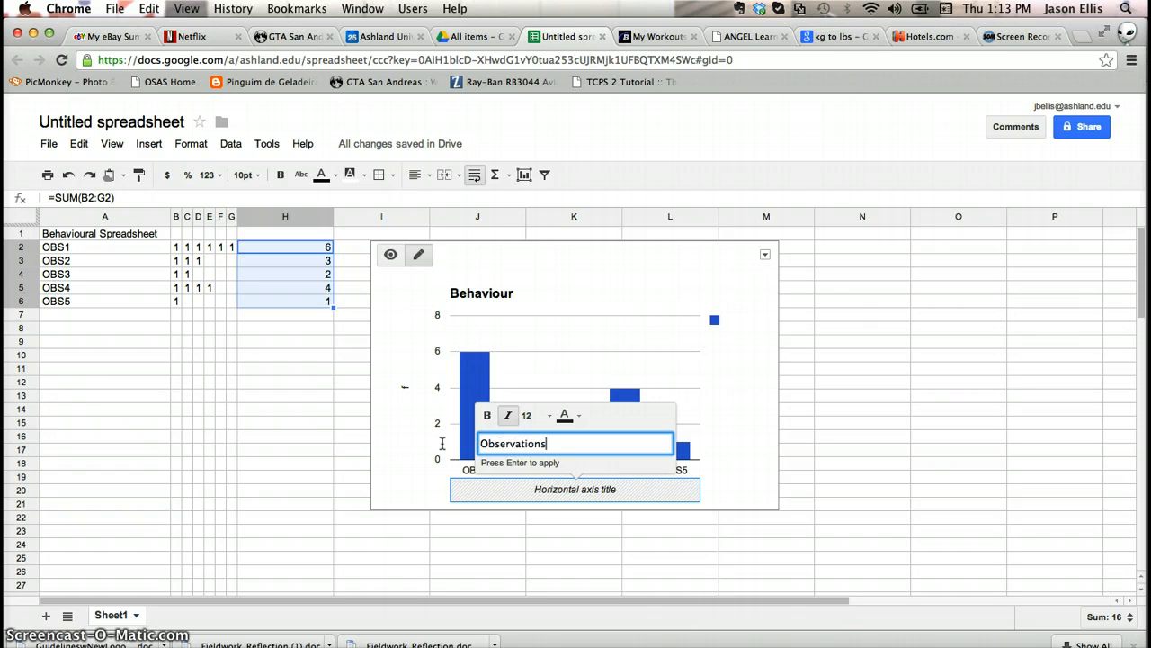
{"action": "left_click", "coordinate": [604, 457]}
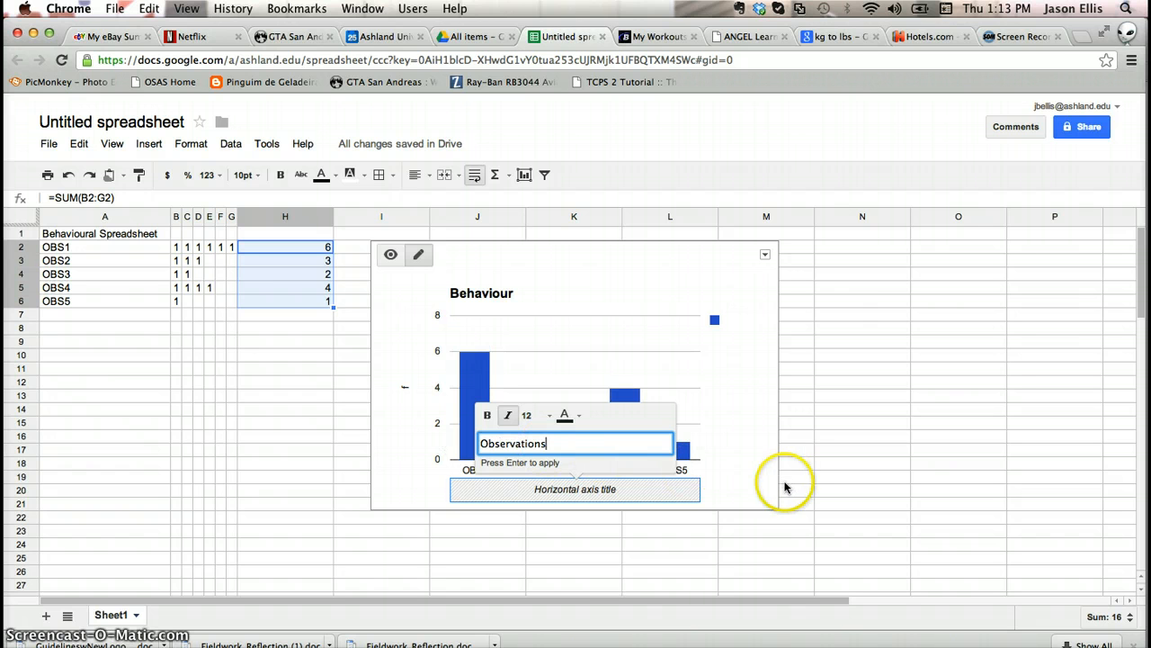
{"action": "left_click", "coordinate": [753, 485]}
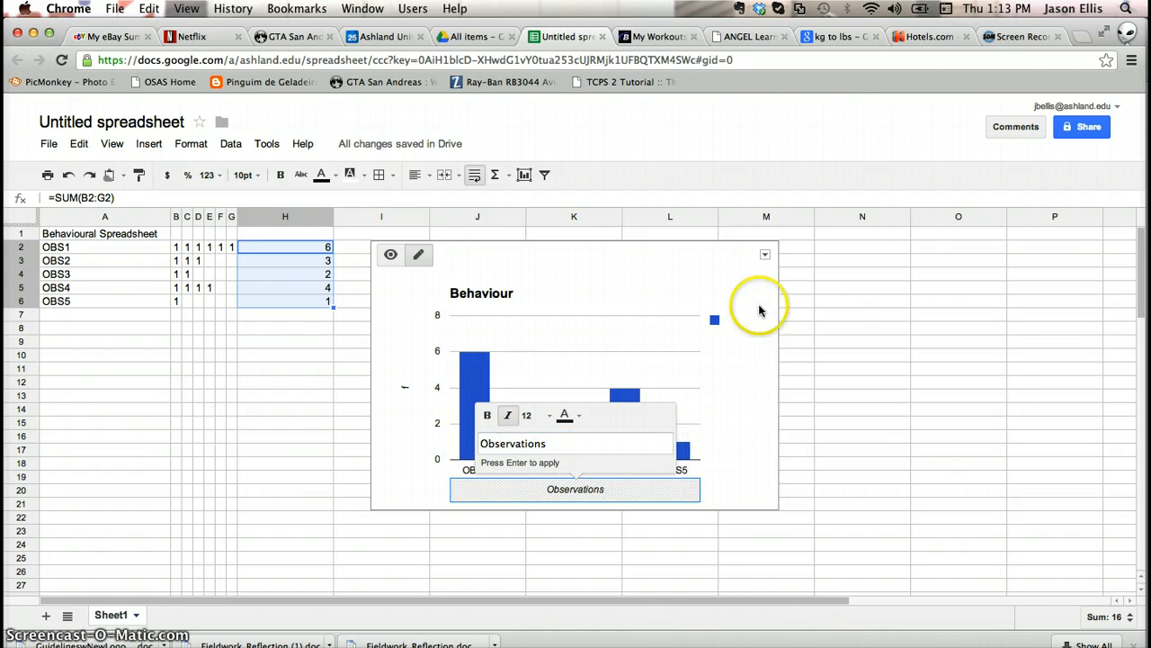
{"action": "left_click", "coordinate": [325, 452]}
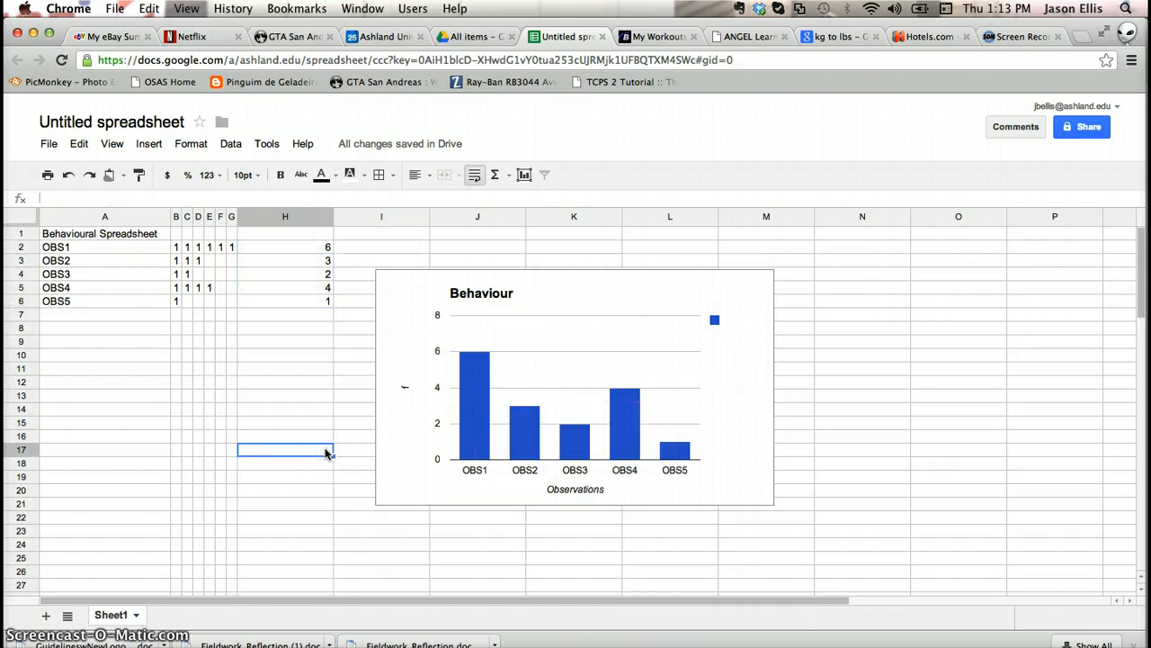
- Merge all cells from A8 to H18 below the tallies into one block
{"action": "left_click", "coordinate": [253, 408]}
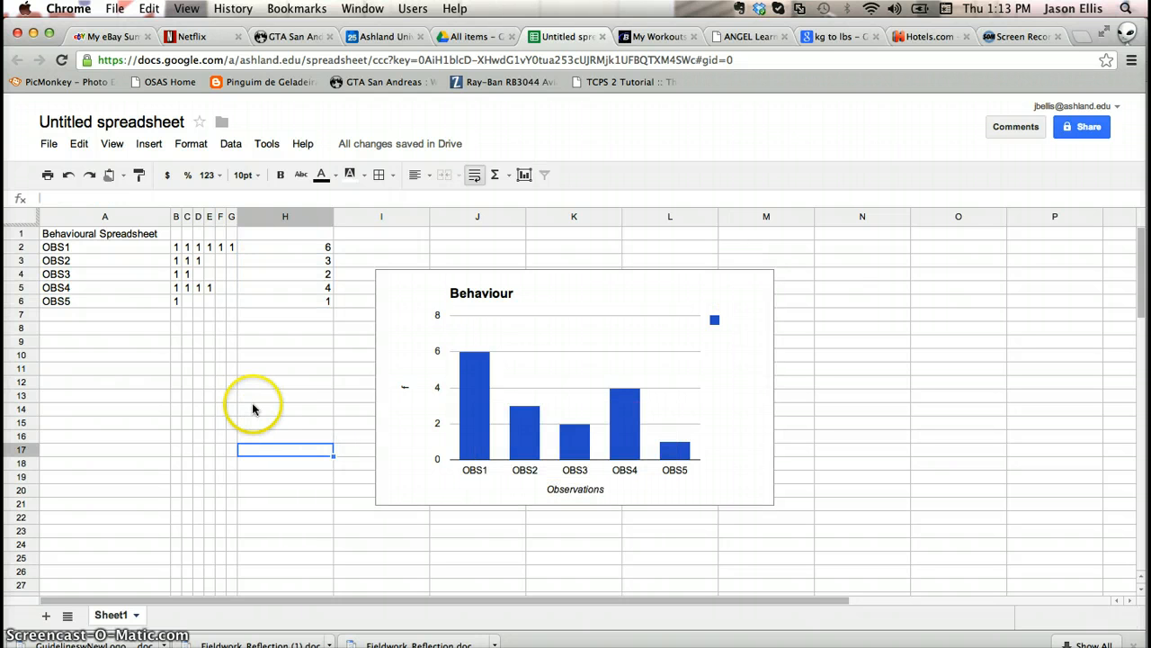
{"action": "left_click", "coordinate": [85, 326]}
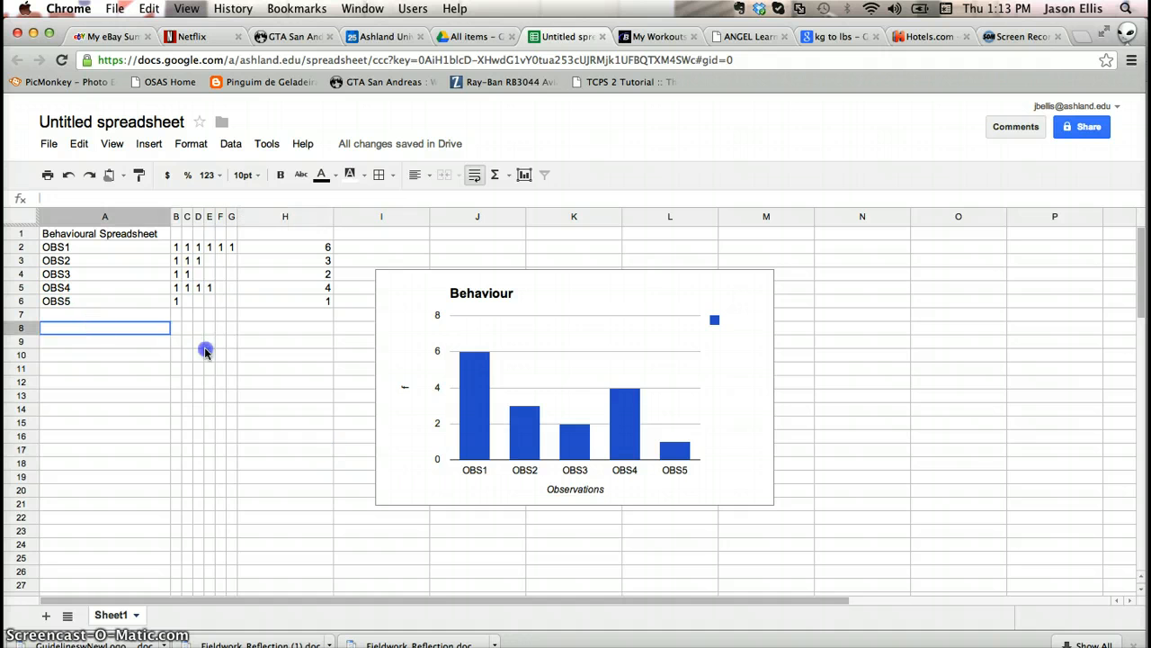
{"action": "left_click_drag", "start_coordinate": [205, 351], "coordinate": [269, 470]}
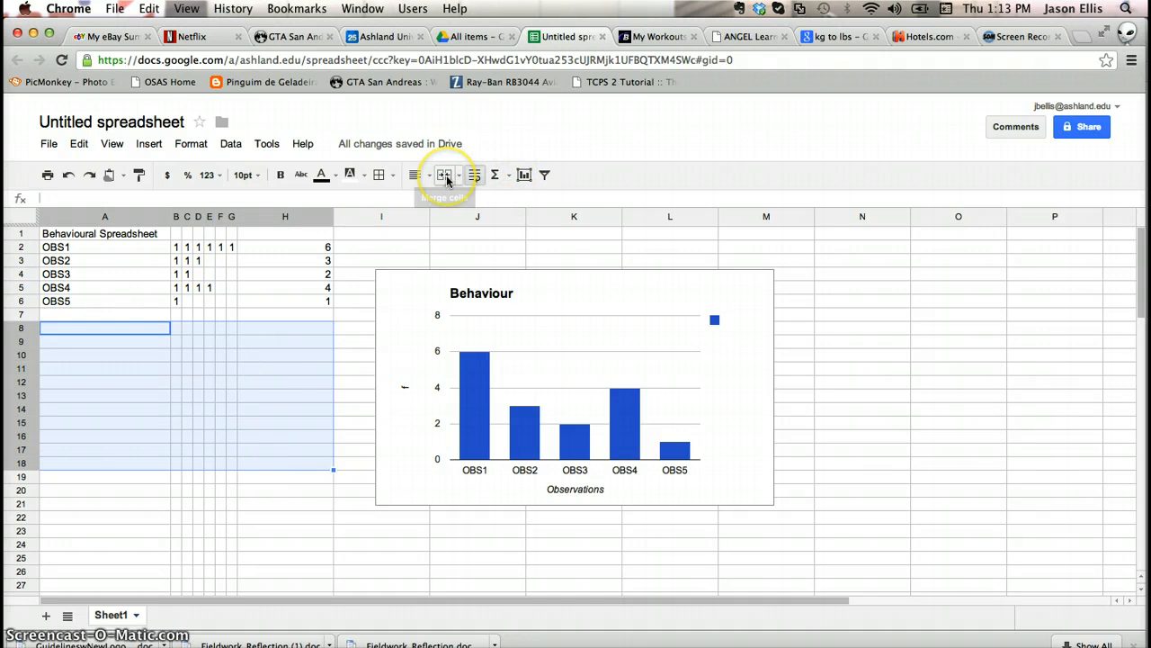
{"action": "left_click", "coordinate": [191, 143]}
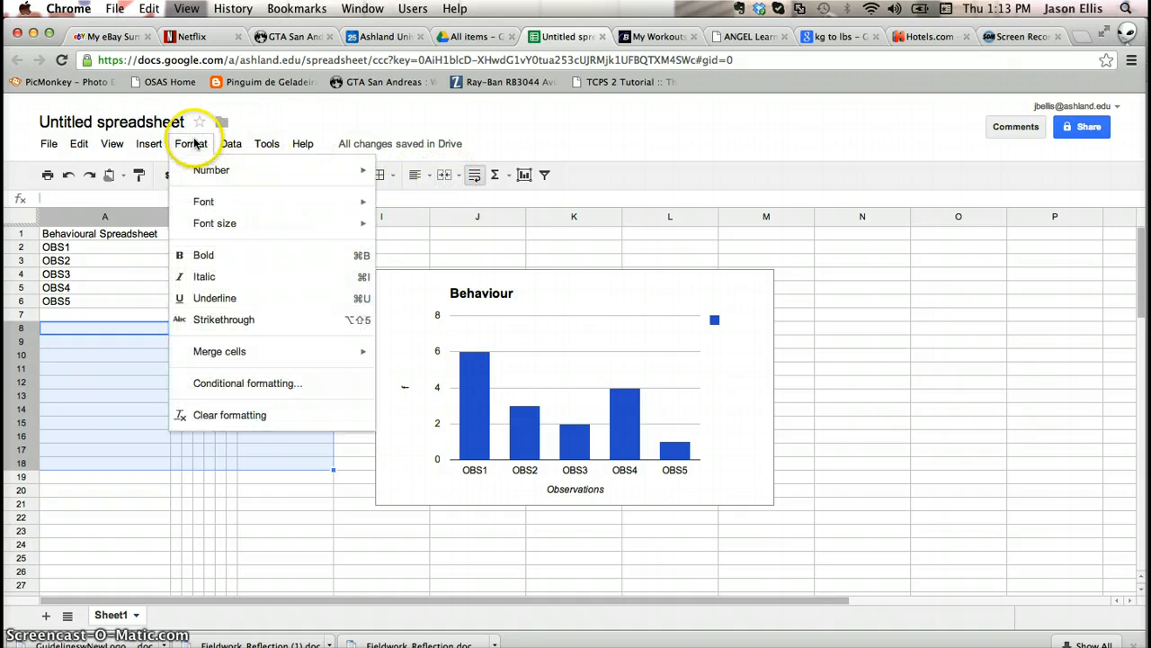
{"action": "mouse_move", "coordinate": [220, 350]}
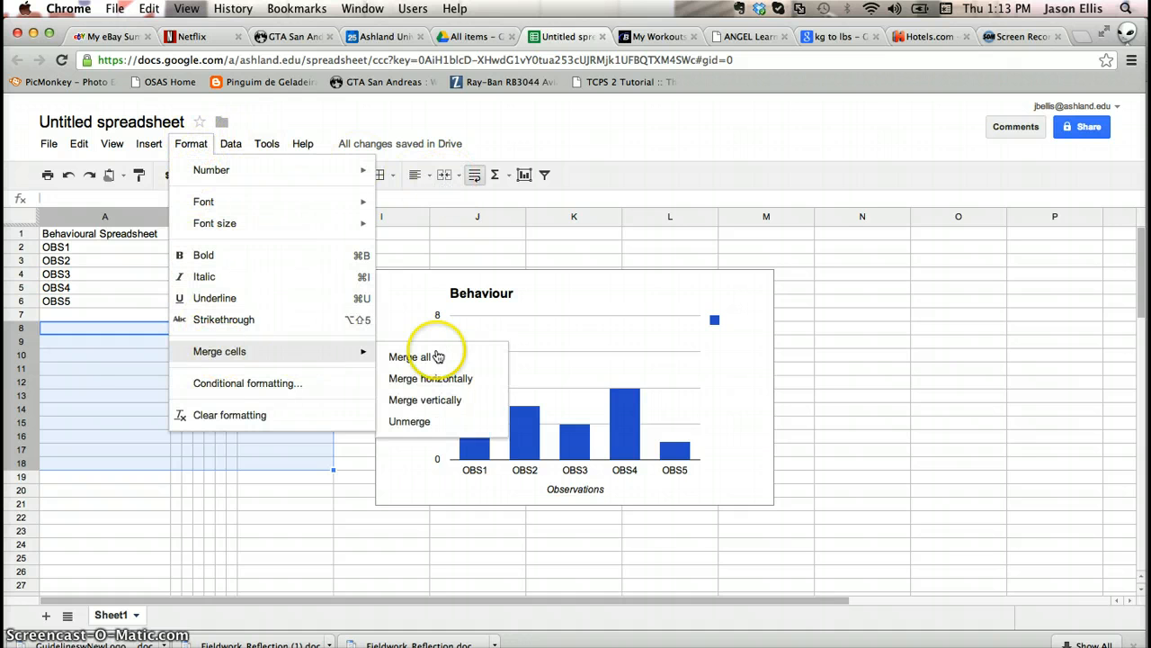
{"action": "left_click", "coordinate": [440, 358]}
- Align the text of the merged block to the left and top, with text wrapping on
{"action": "left_click", "coordinate": [174, 415]}
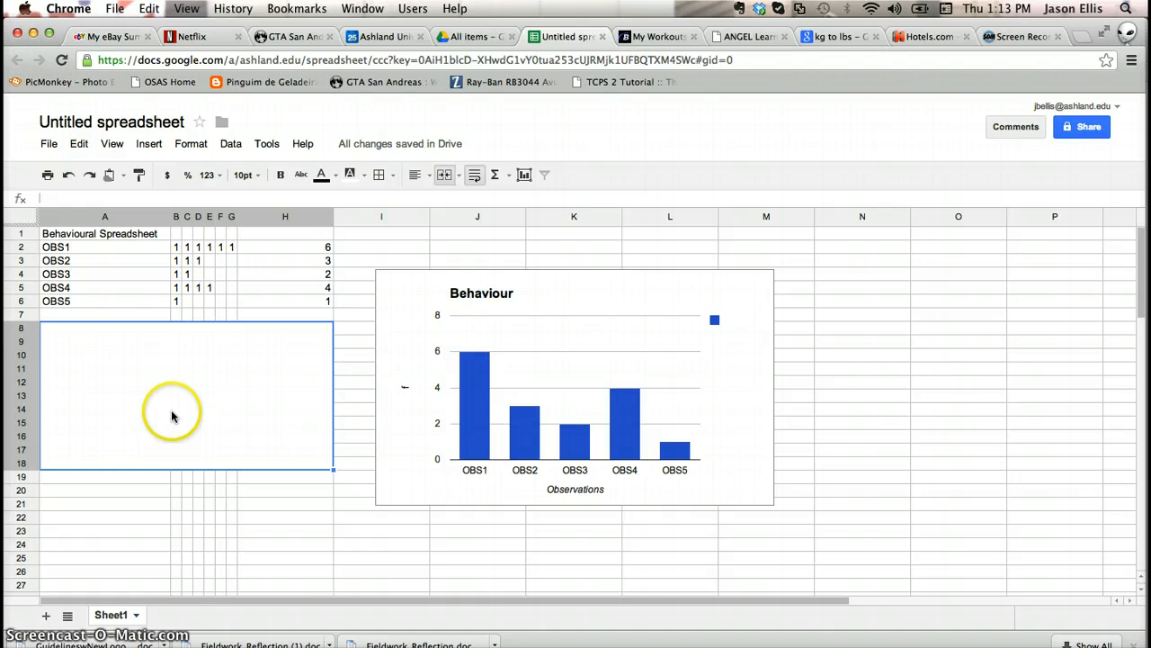
{"action": "left_click", "coordinate": [423, 174]}
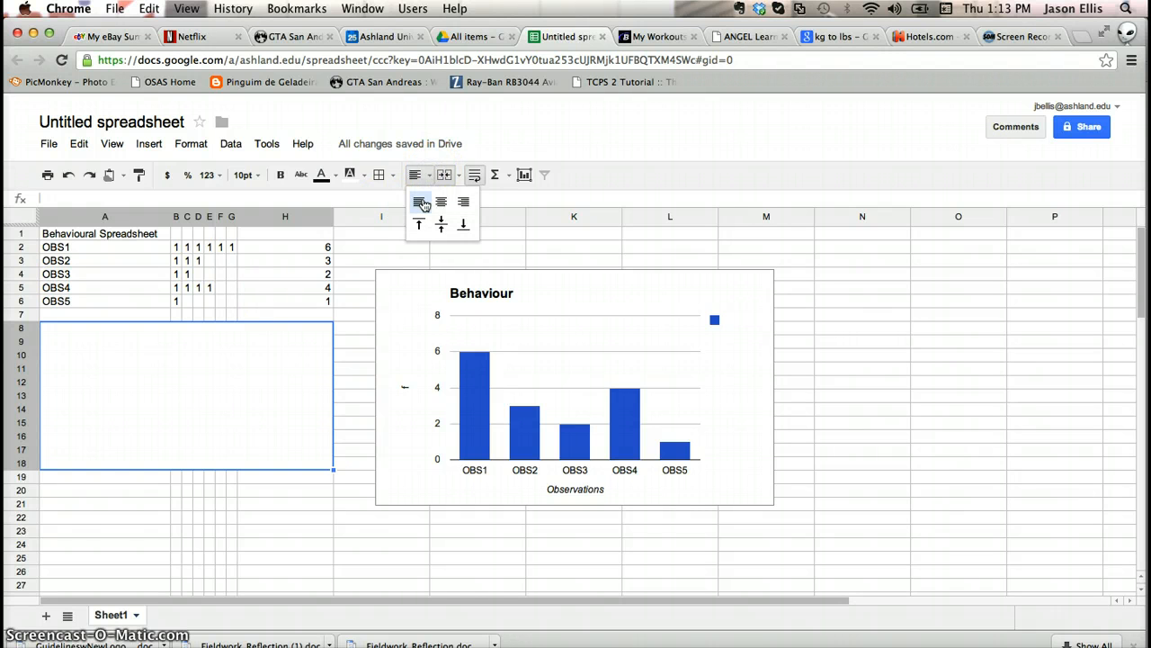
{"action": "left_click", "coordinate": [423, 205]}
{"action": "left_click", "coordinate": [422, 176]}
{"action": "left_click", "coordinate": [419, 225]}
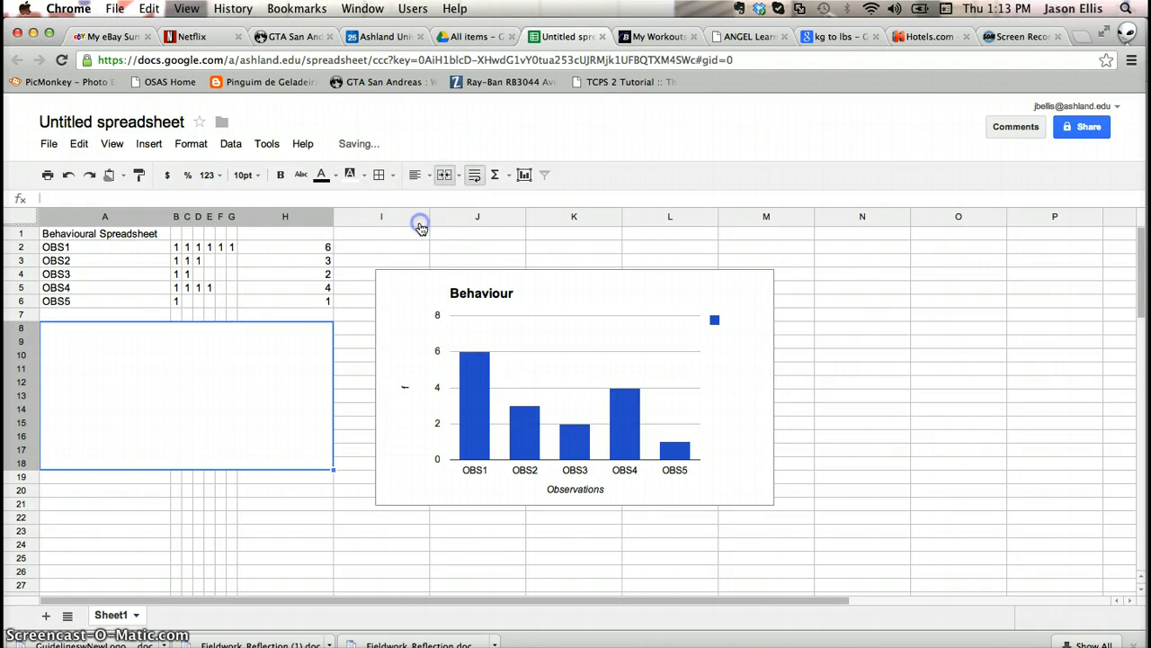
{"action": "left_click", "coordinate": [165, 336]}
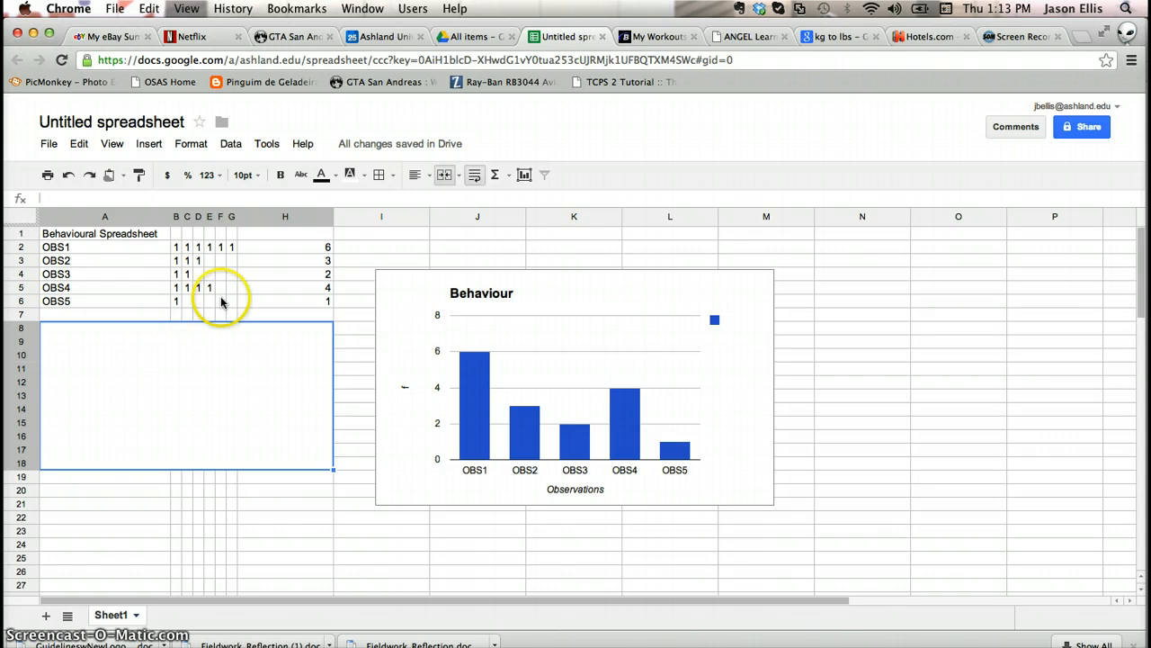
{"action": "left_click", "coordinate": [475, 176]}
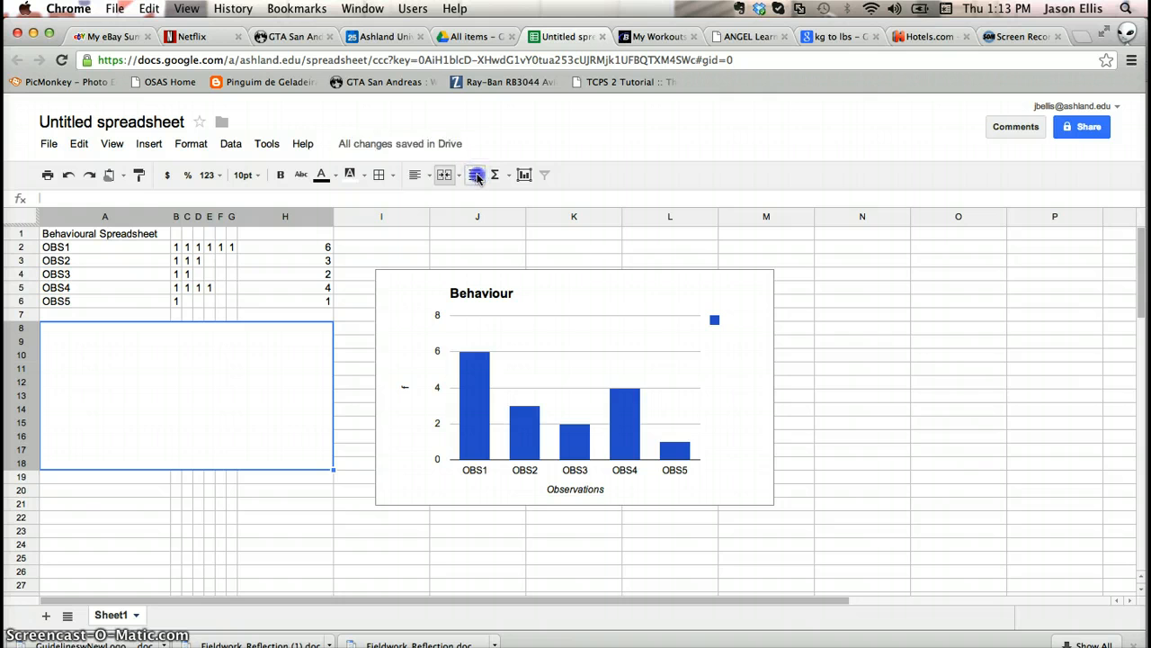
- Enter "I observed whatever behaviour for 5 session of ten minutes each." in the merged block
{"action": "double_click", "coordinate": [92, 379]}
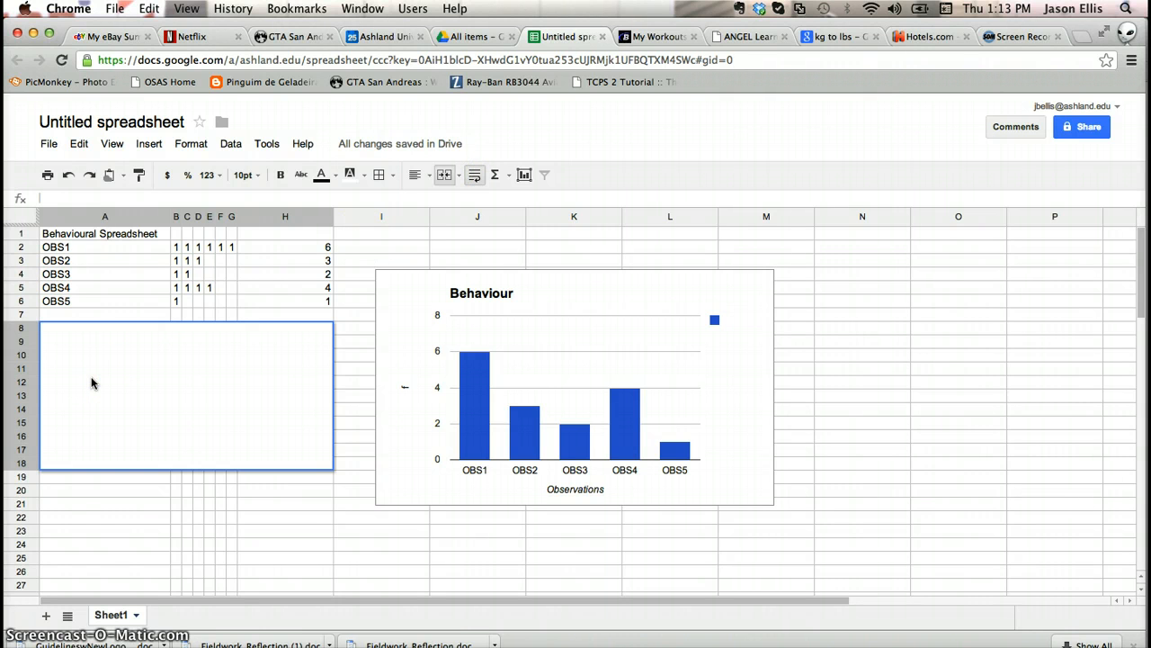
{"action": "type", "text": "I"}
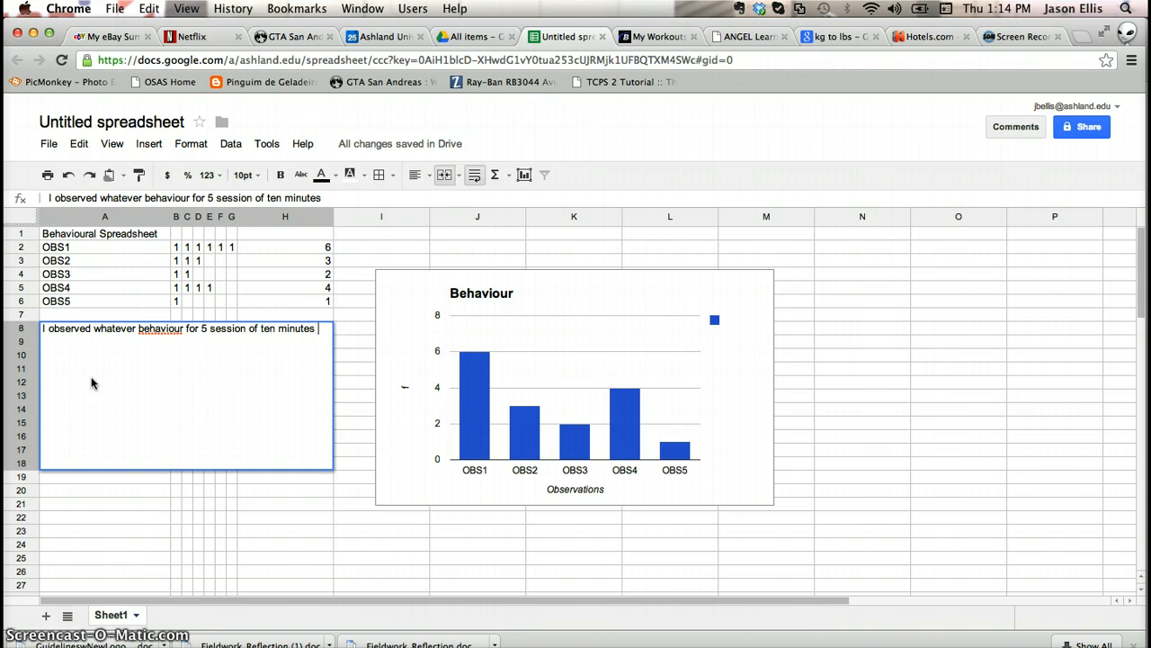
{"action": "type", "text": "ach."}
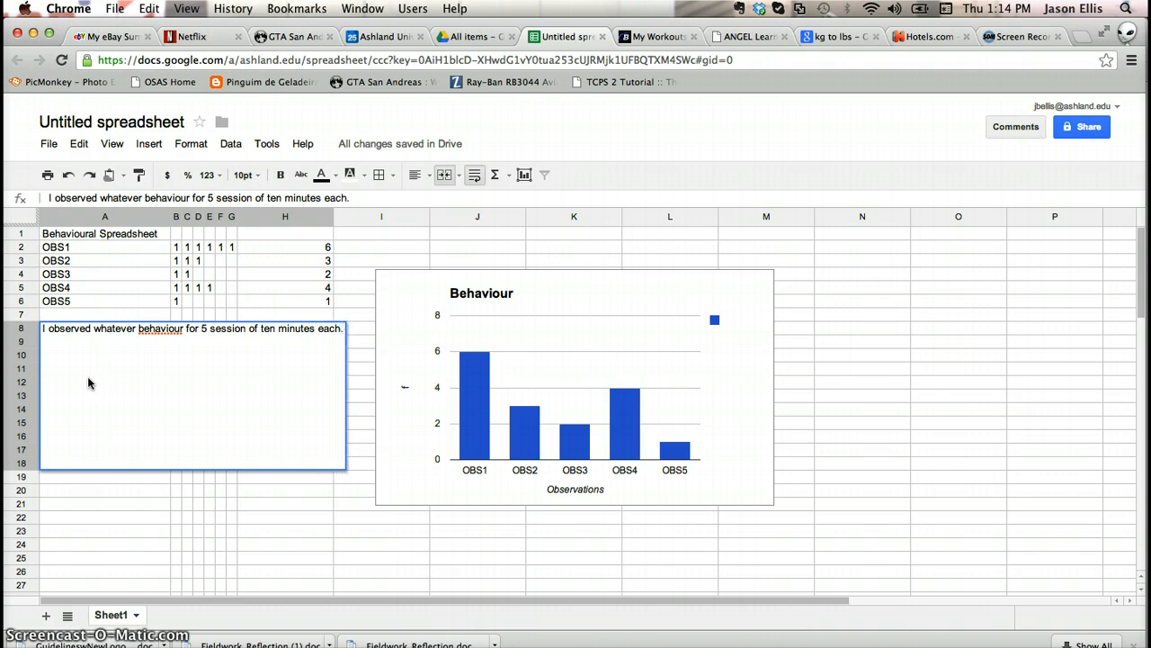
{"action": "left_click", "coordinate": [106, 495]}
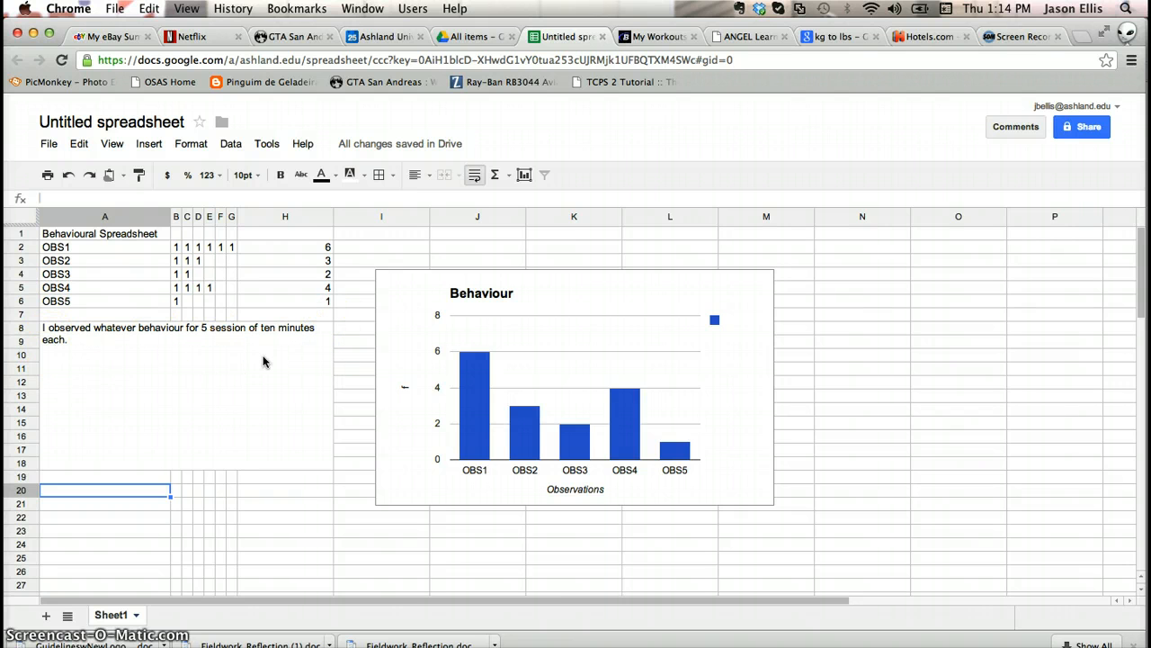
- Change the spreadsheet's sharing visibility to "Anyone with the link" with view access and save it
{"action": "left_click", "coordinate": [1088, 129]}
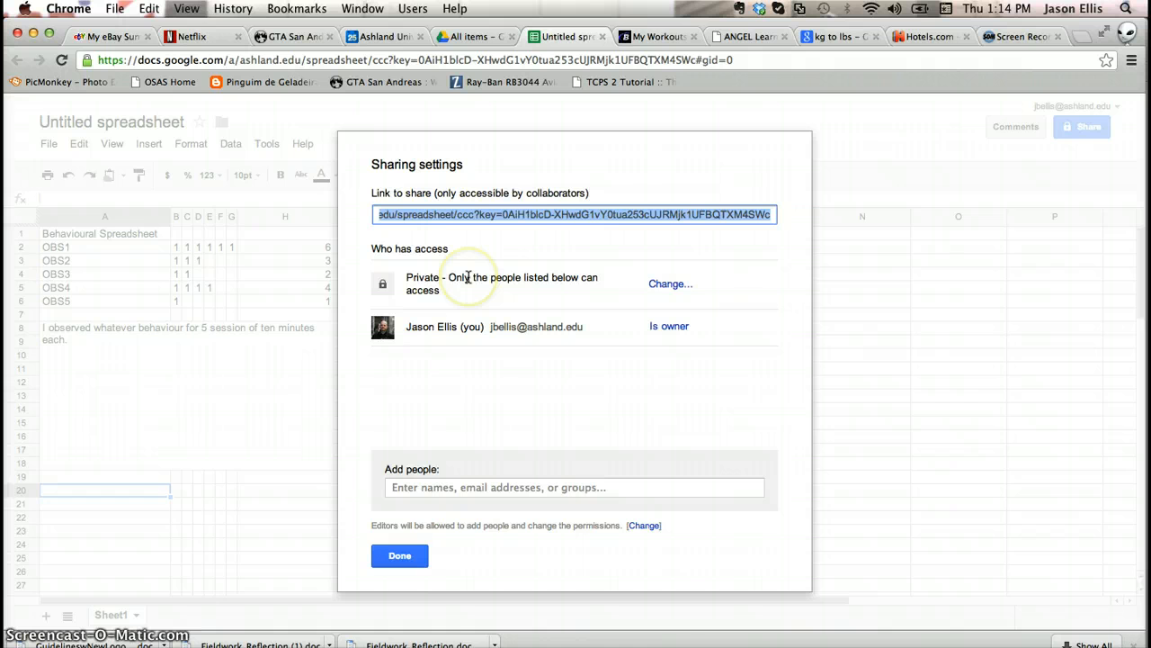
{"action": "left_click", "coordinate": [670, 283]}
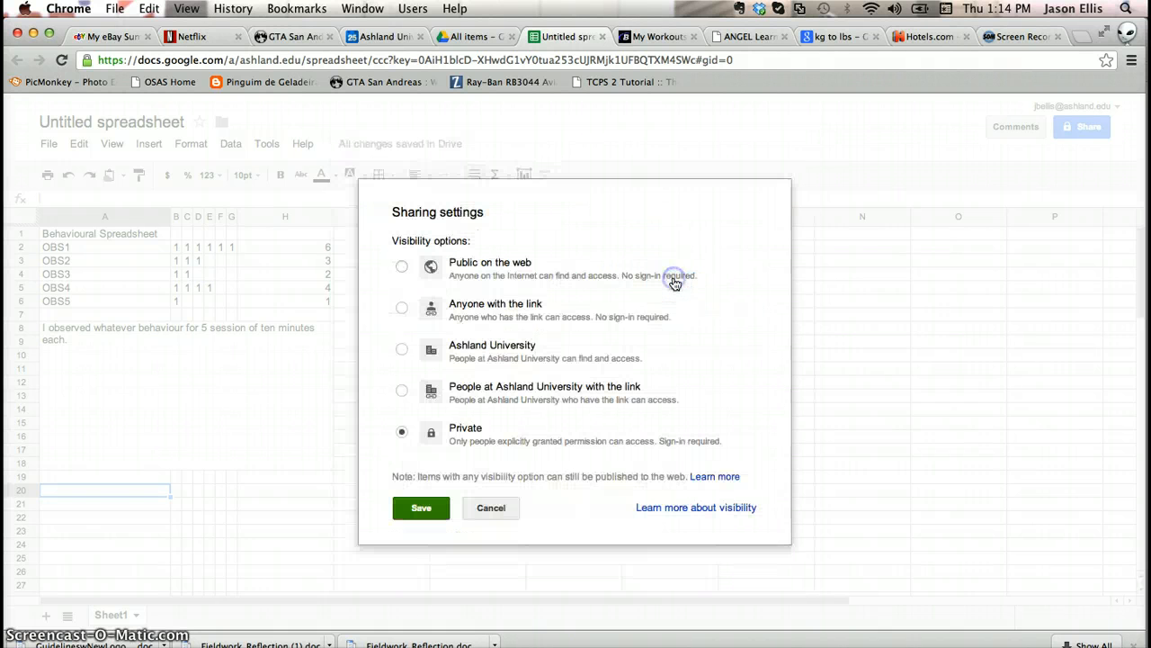
{"action": "left_click", "coordinate": [403, 308]}
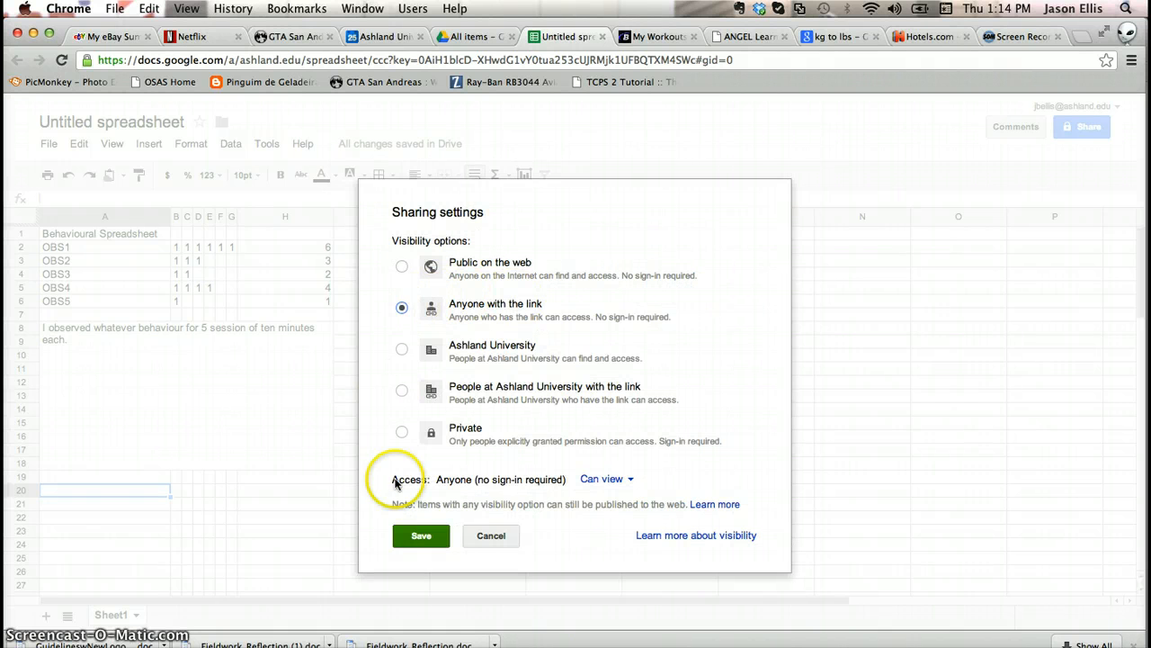
{"action": "left_click", "coordinate": [418, 536]}
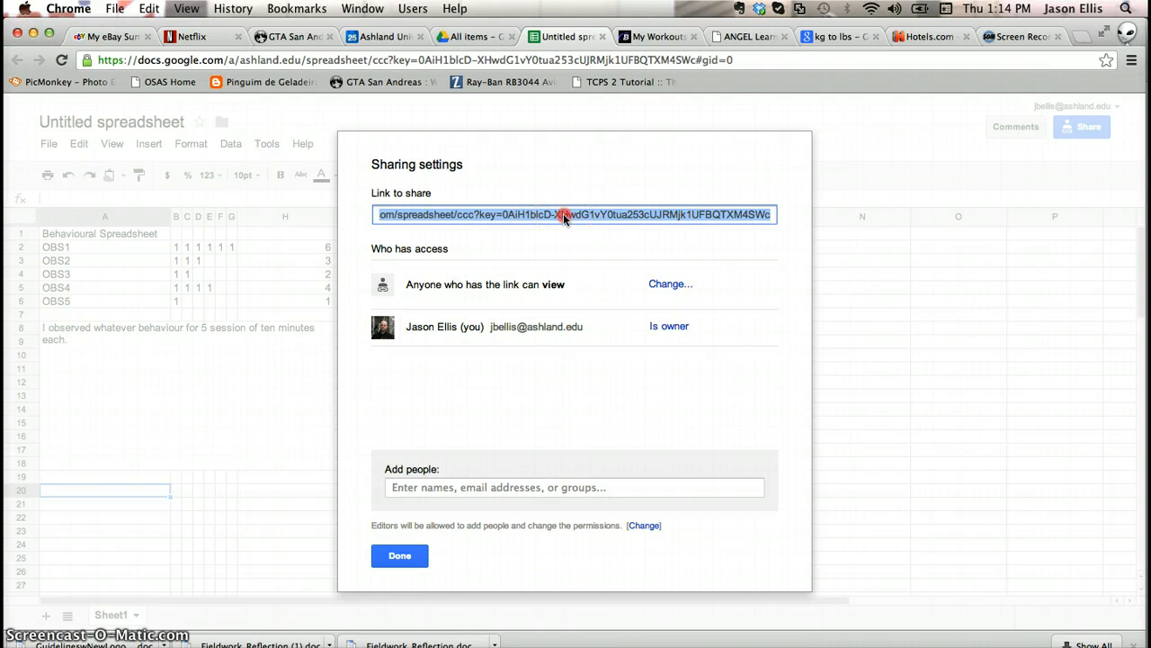
- Copy the spreadsheet's sharing link and close the sharing settings
{"action": "right_click", "coordinate": [565, 219]}
{"action": "left_click", "coordinate": [597, 286]}
{"action": "left_click", "coordinate": [589, 225]}
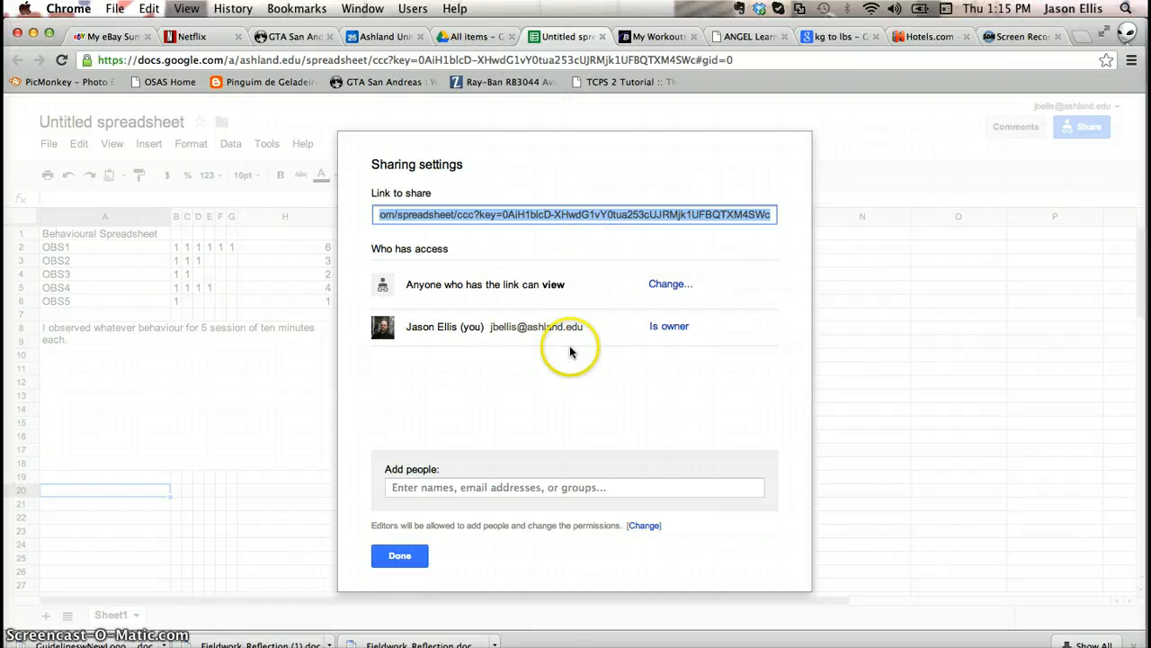
{"action": "left_click", "coordinate": [400, 555]}
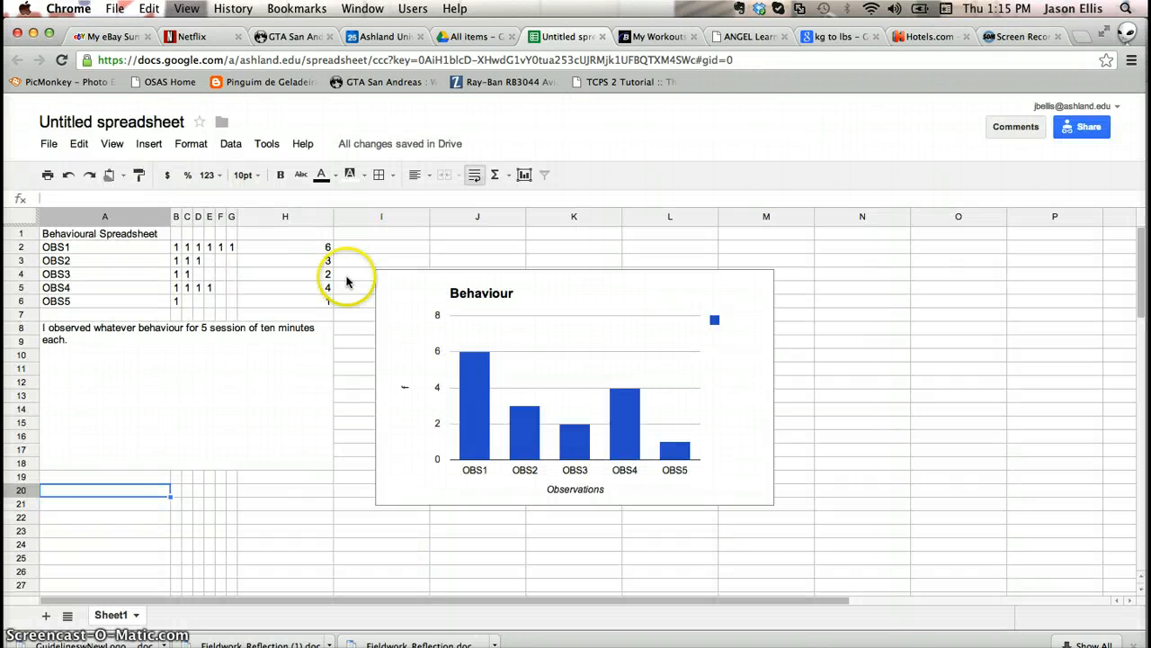